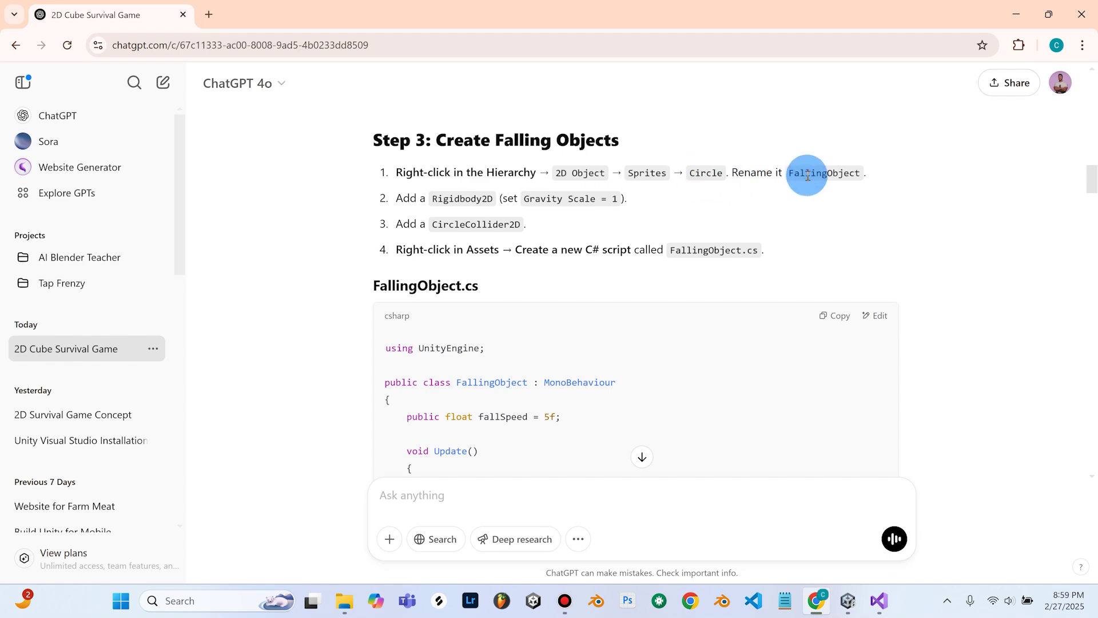
Minimize the Chrome window with ChatGPT's Step 3 instructions to reveal the Unity editor.
click(822, 607)
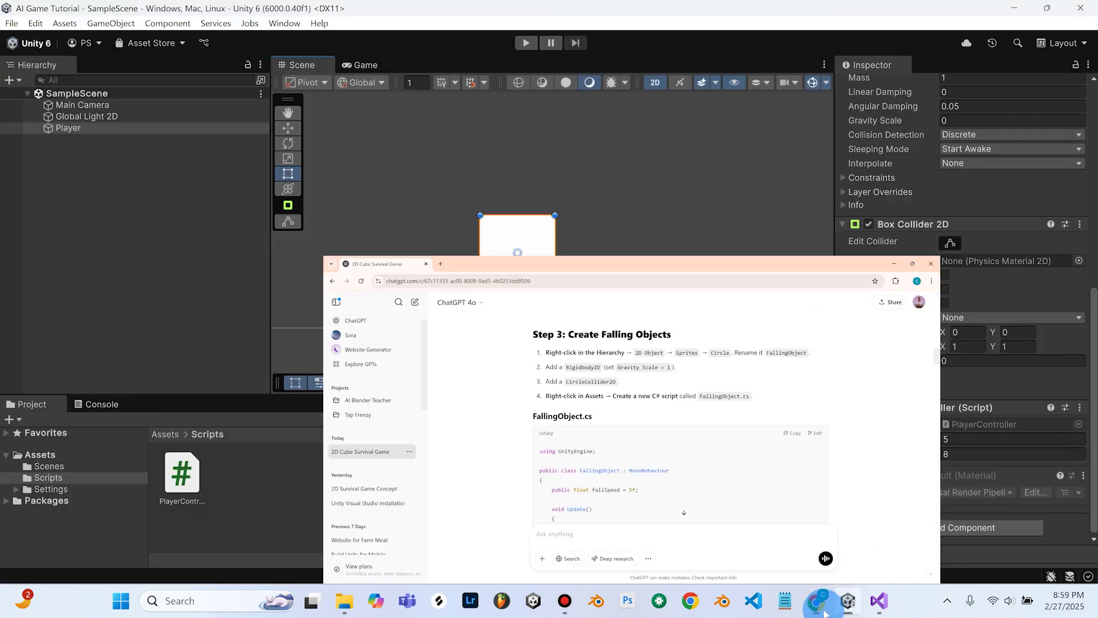
Add a 2D Sprites > Circle object to the Hierarchy and name it FallingObject.
click(94, 232)
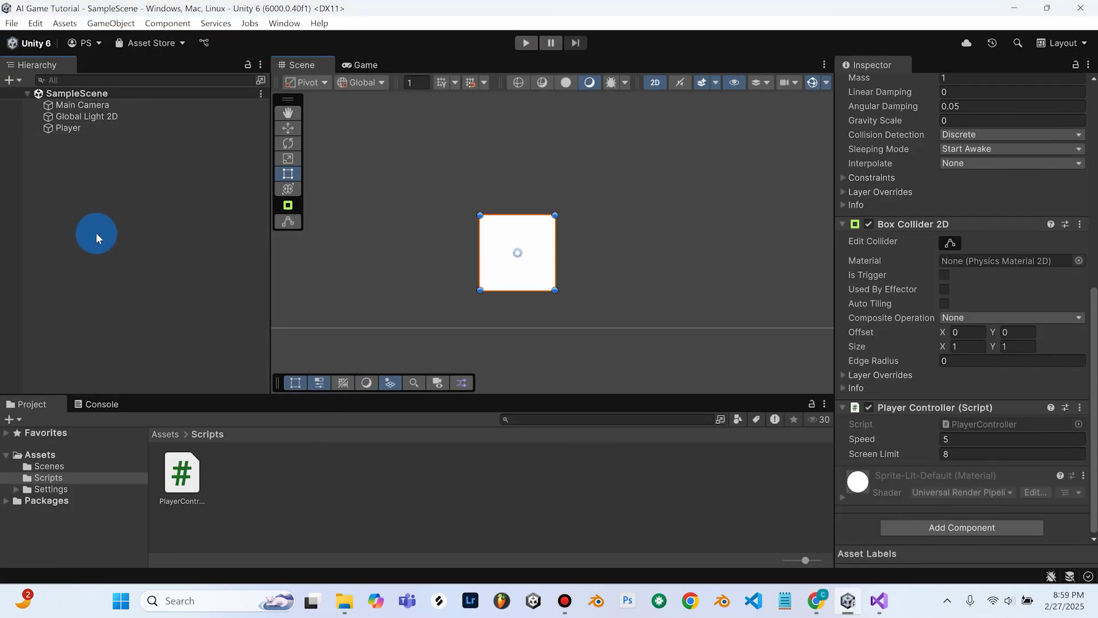
right_click(77, 163)
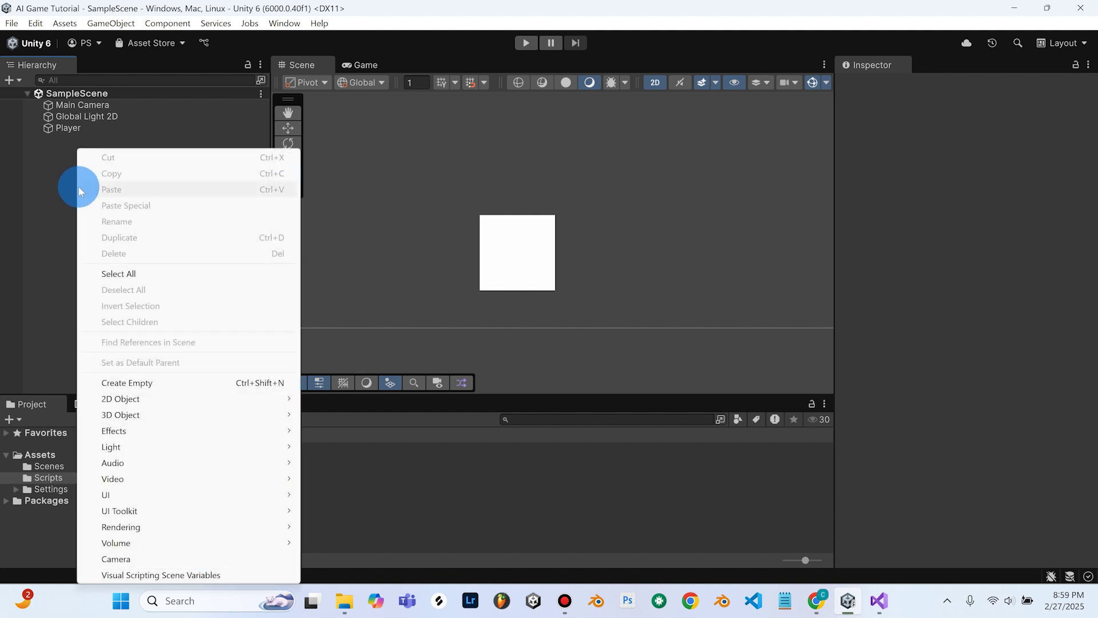
mouse_move(149, 399)
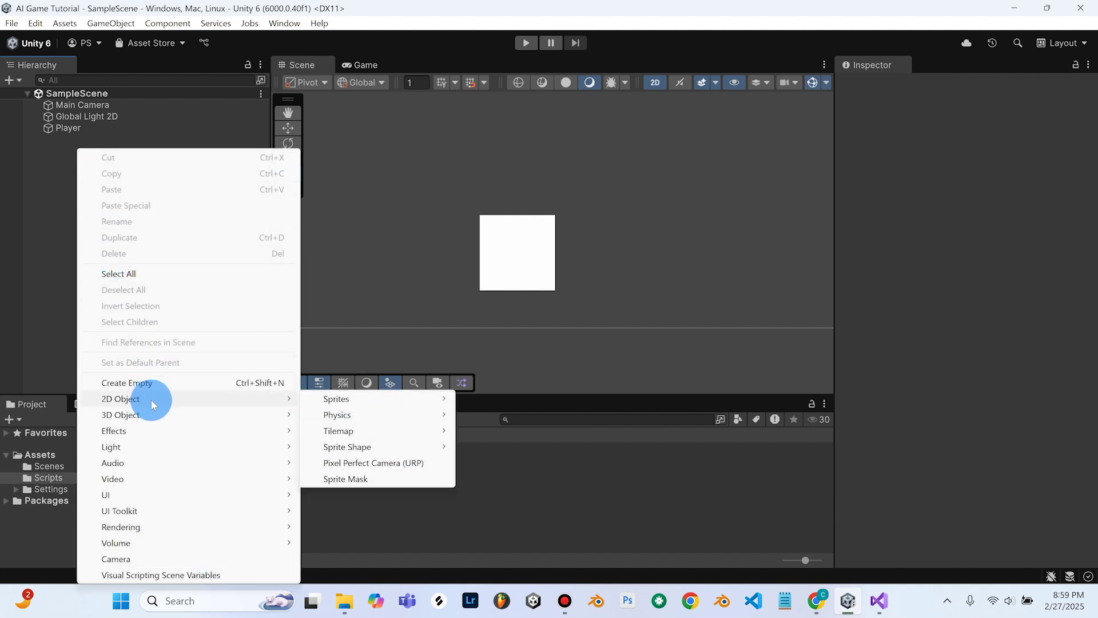
mouse_move(340, 400)
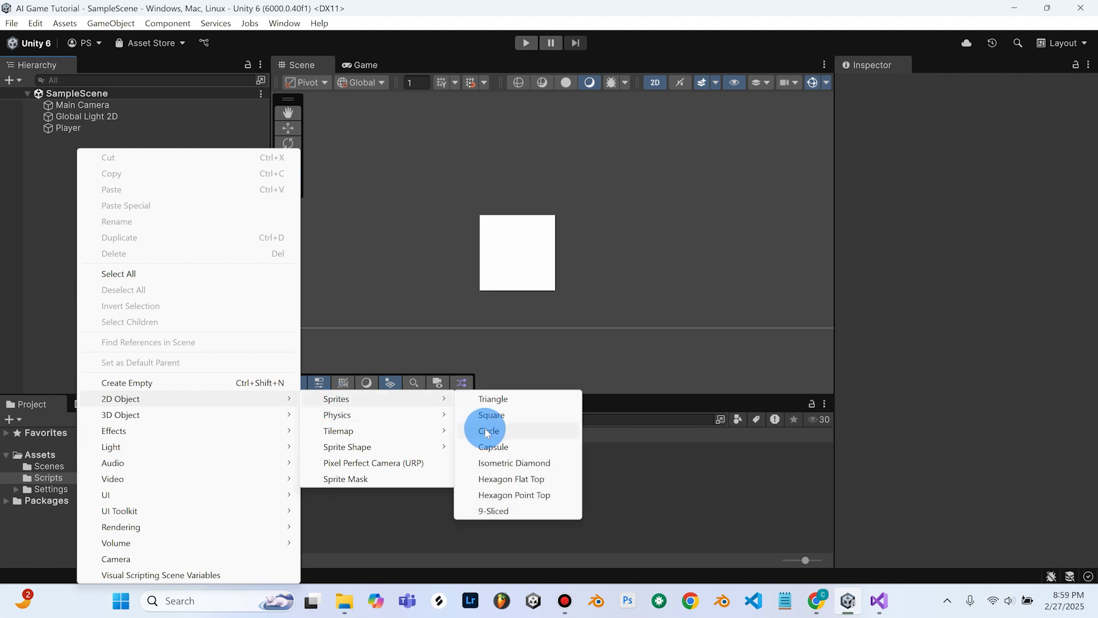
click(487, 431)
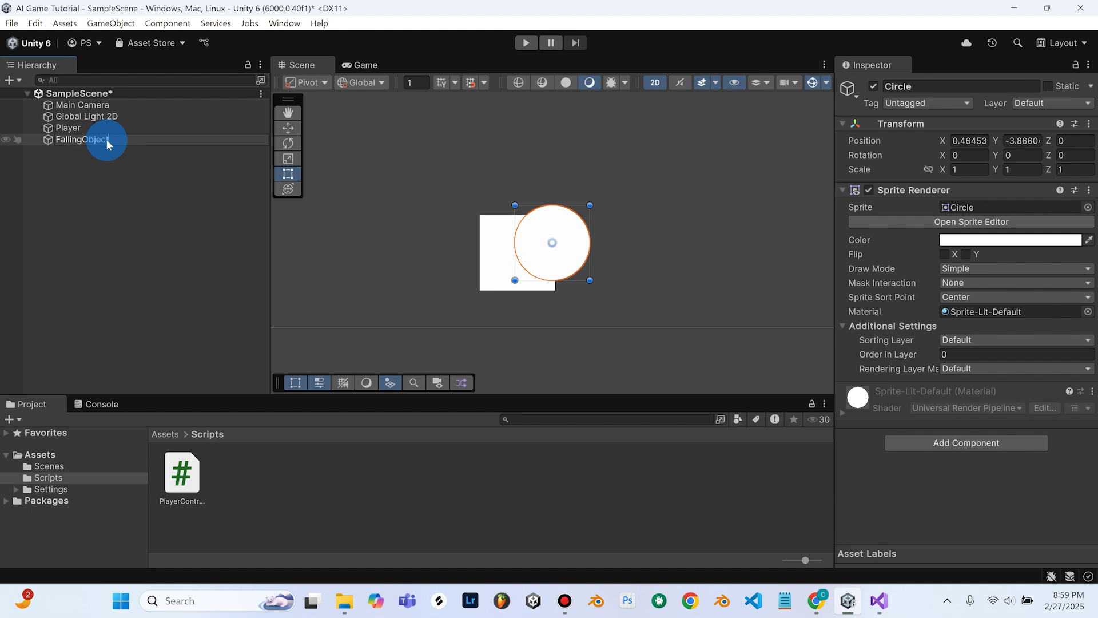
key(Return)
Save SampleScene and bring the ChatGPT instructions back on screen.
click(10, 25)
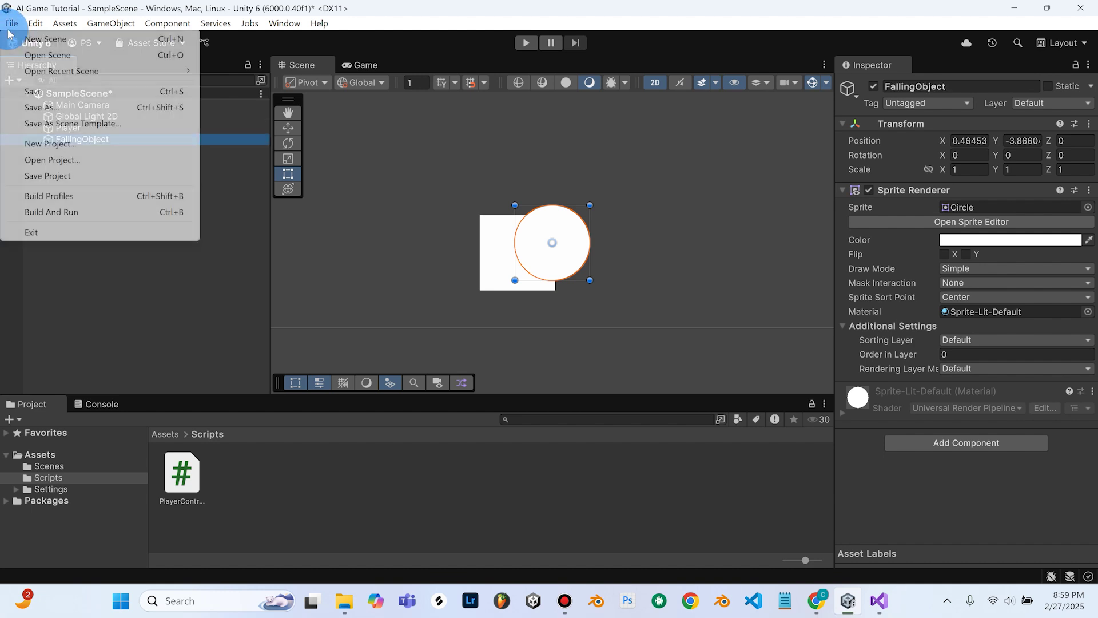
click(34, 92)
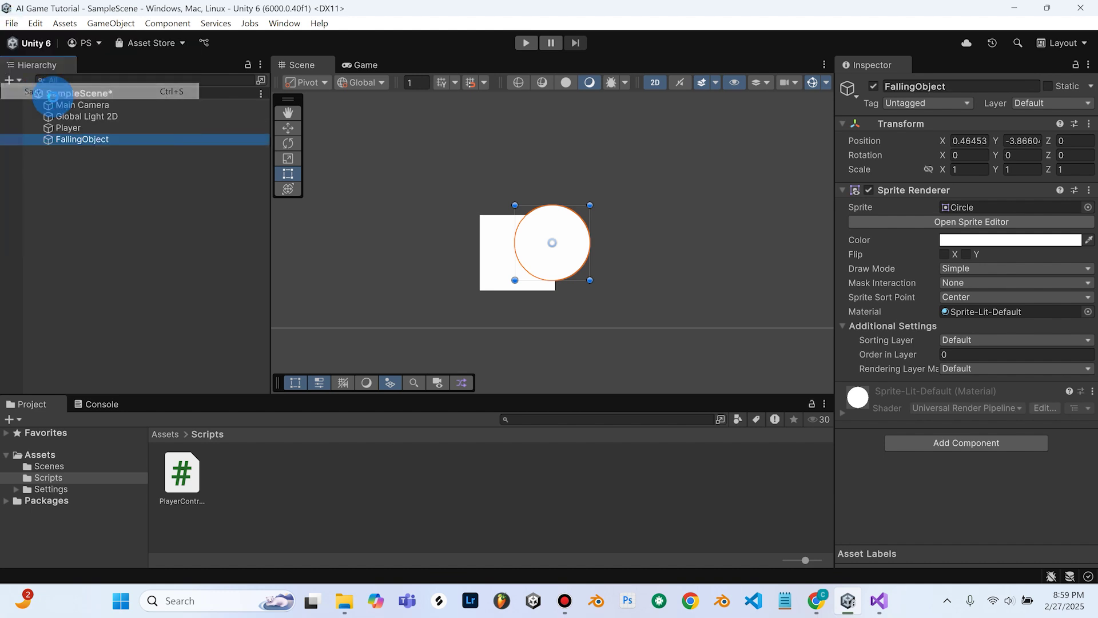
click(819, 601)
scroll(490, 295, down, 2)
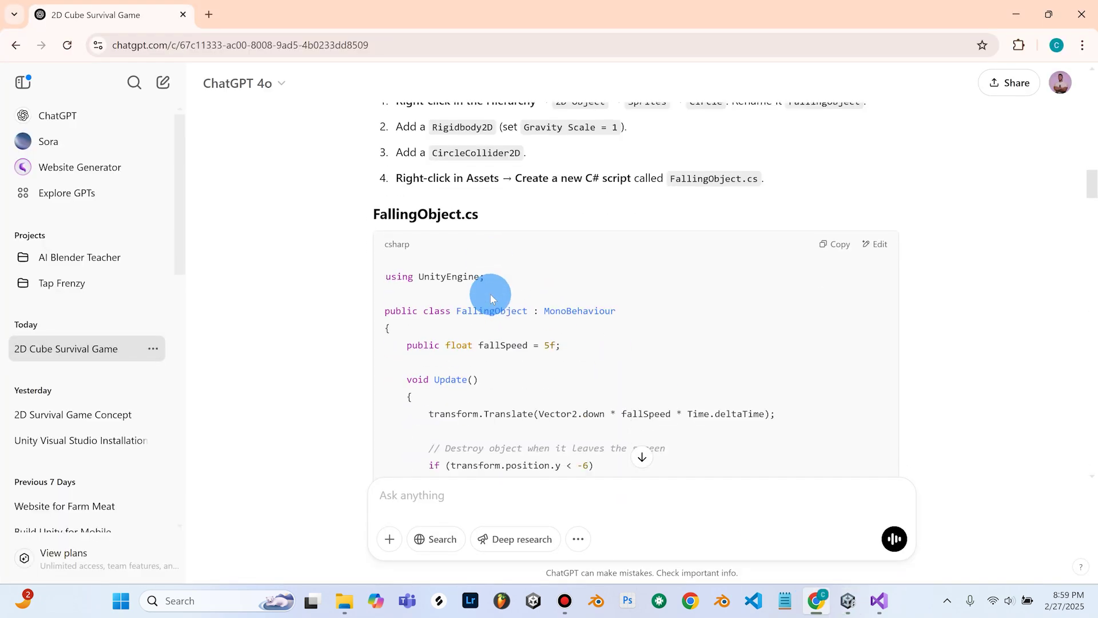
scroll(491, 294, up, 3)
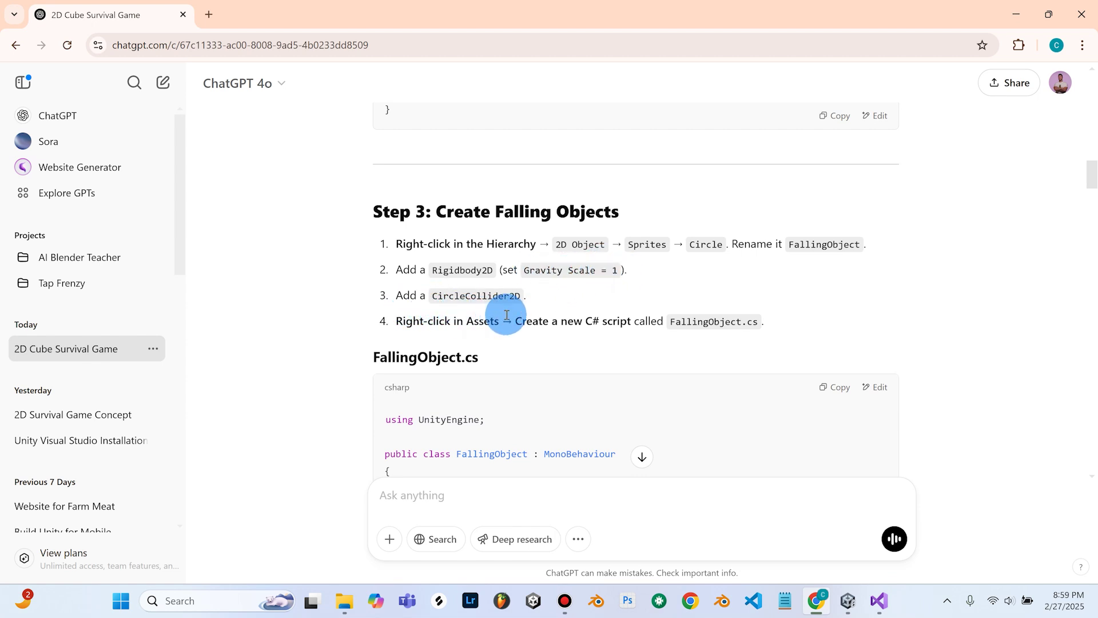
click(813, 597)
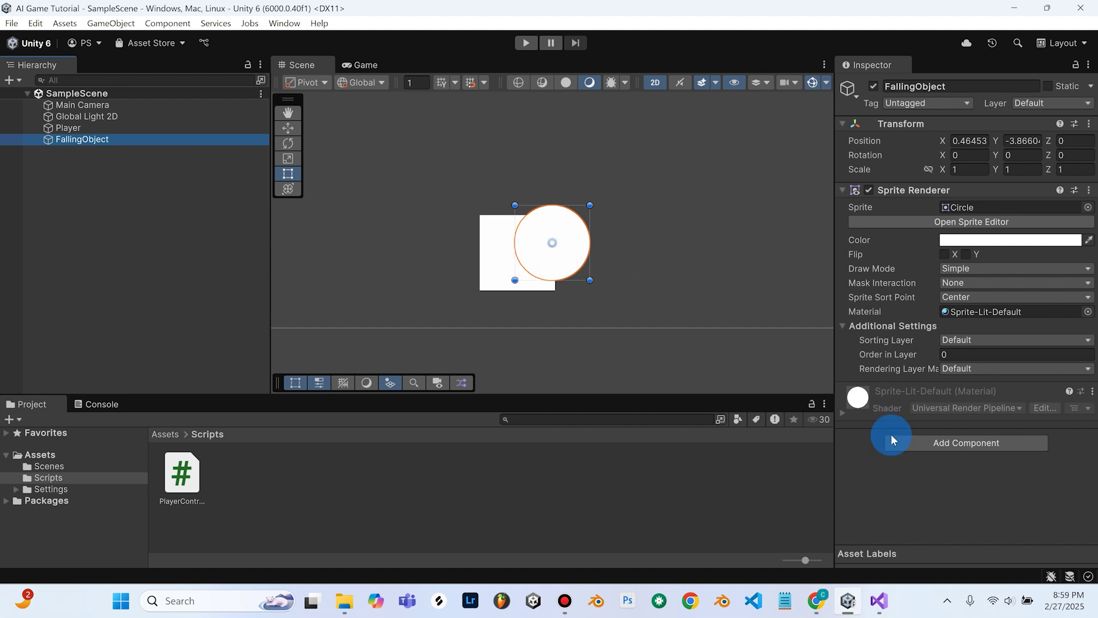
Add a Rigidbody 2D to FallingObject, keeping Gravity Scale at 1.
click(915, 442)
text(box)
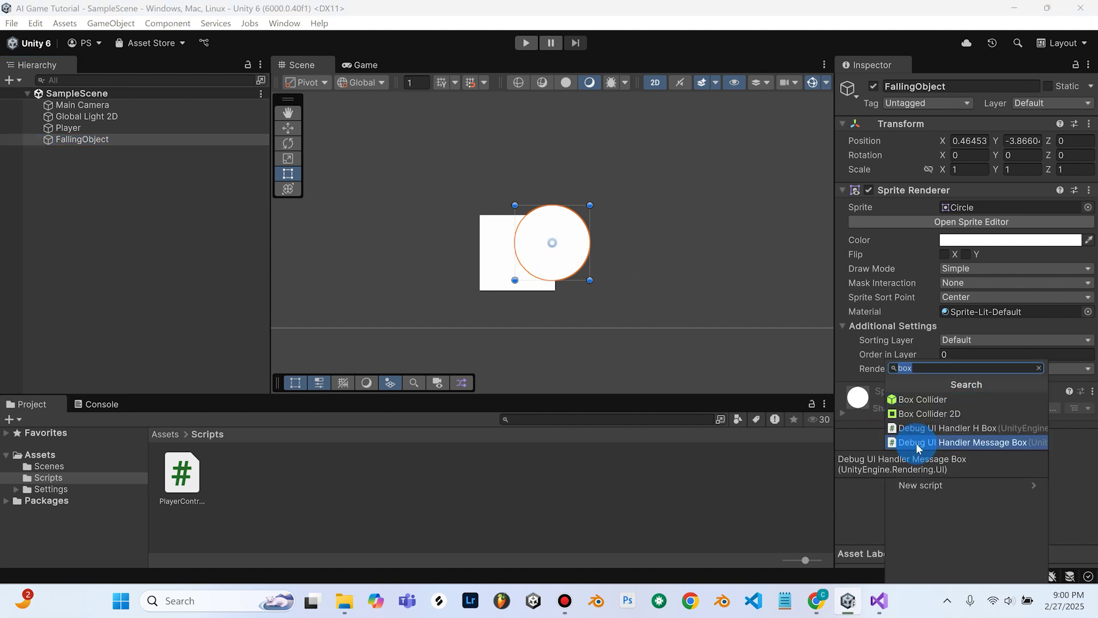
text(rig)
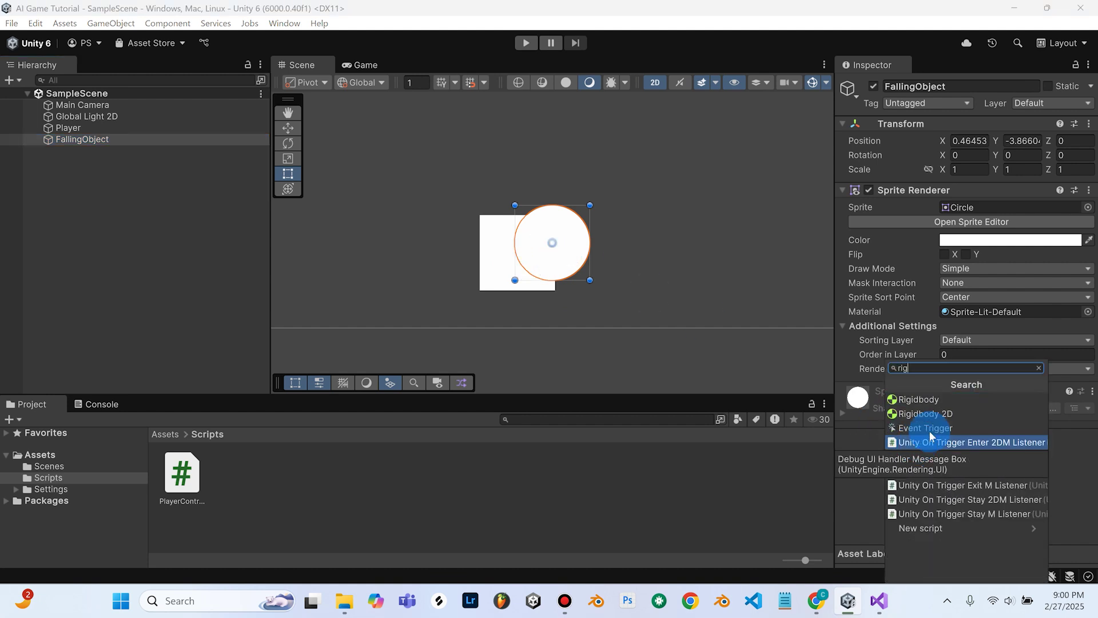
click(938, 414)
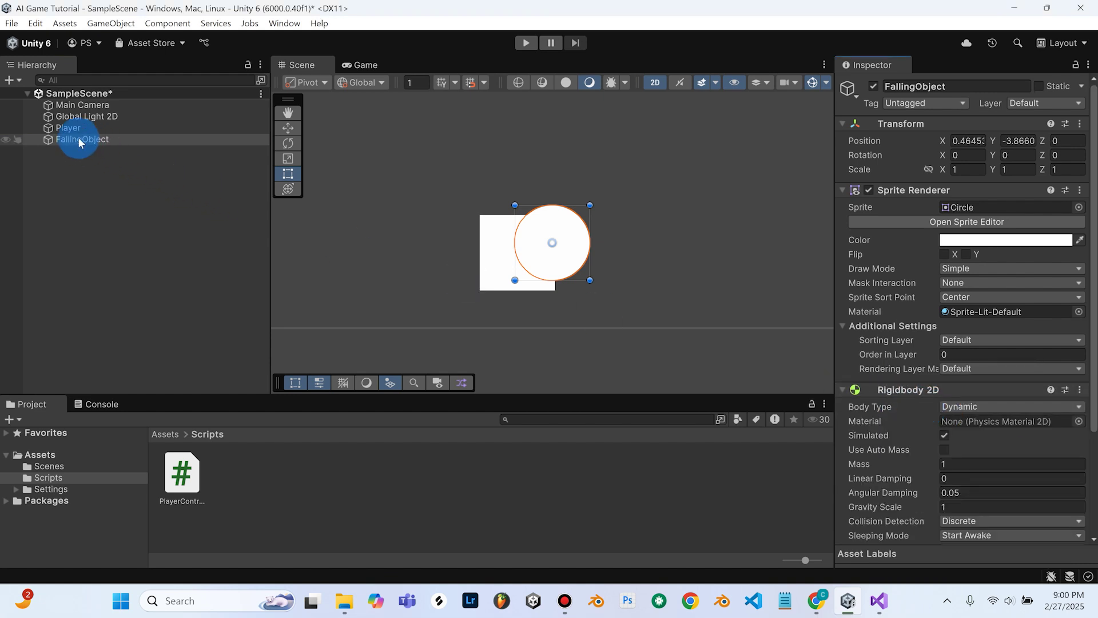
scroll(893, 433, down, 2)
scroll(893, 434, down, 2)
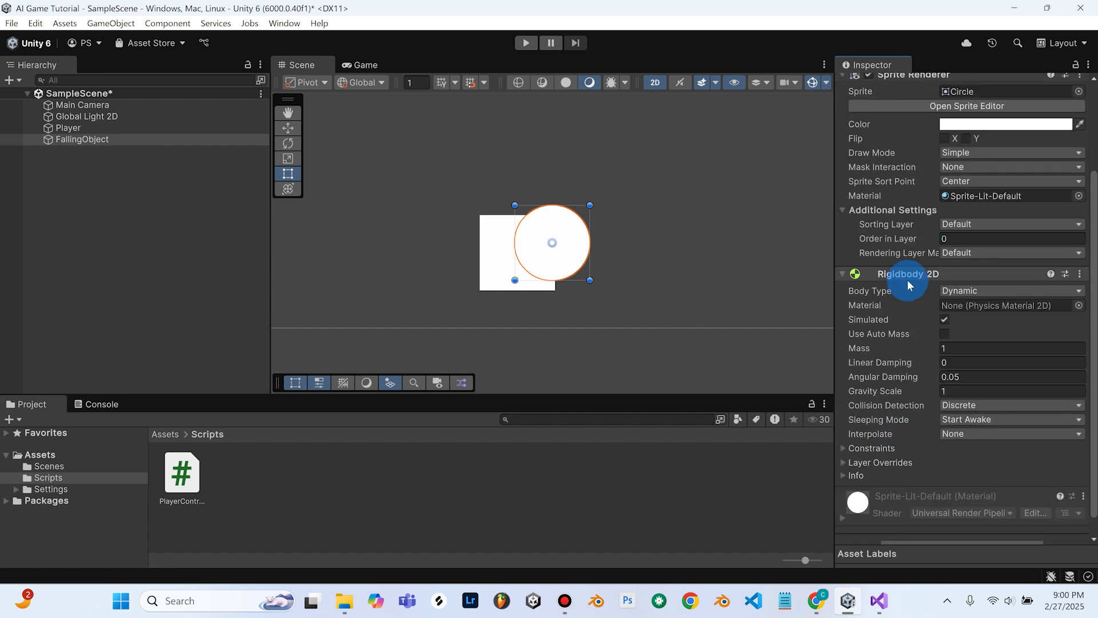
click(941, 372)
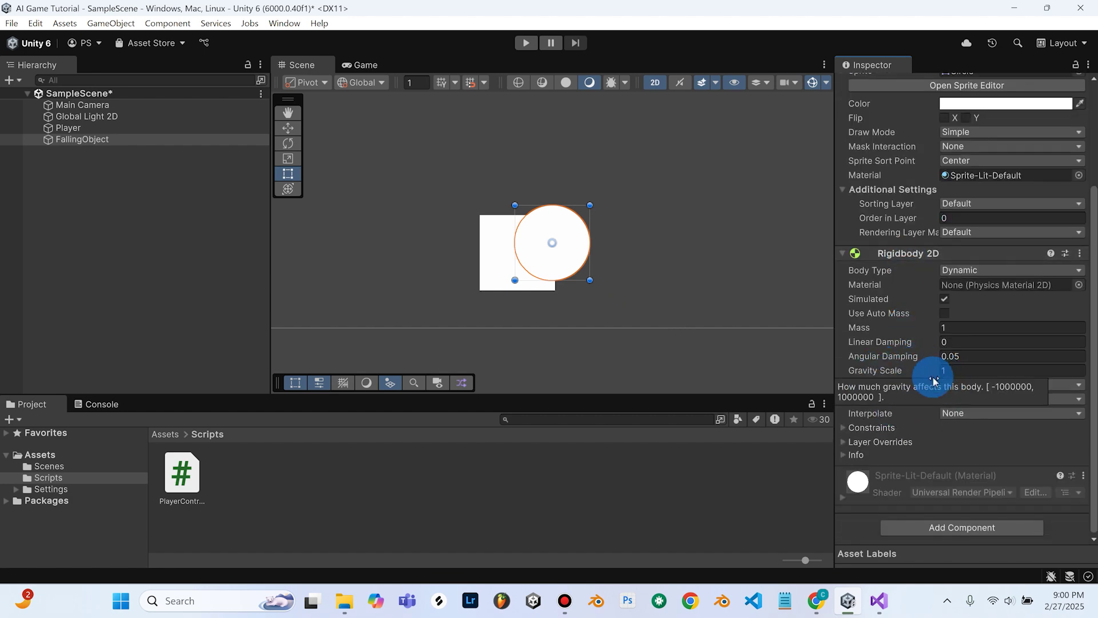
click(500, 252)
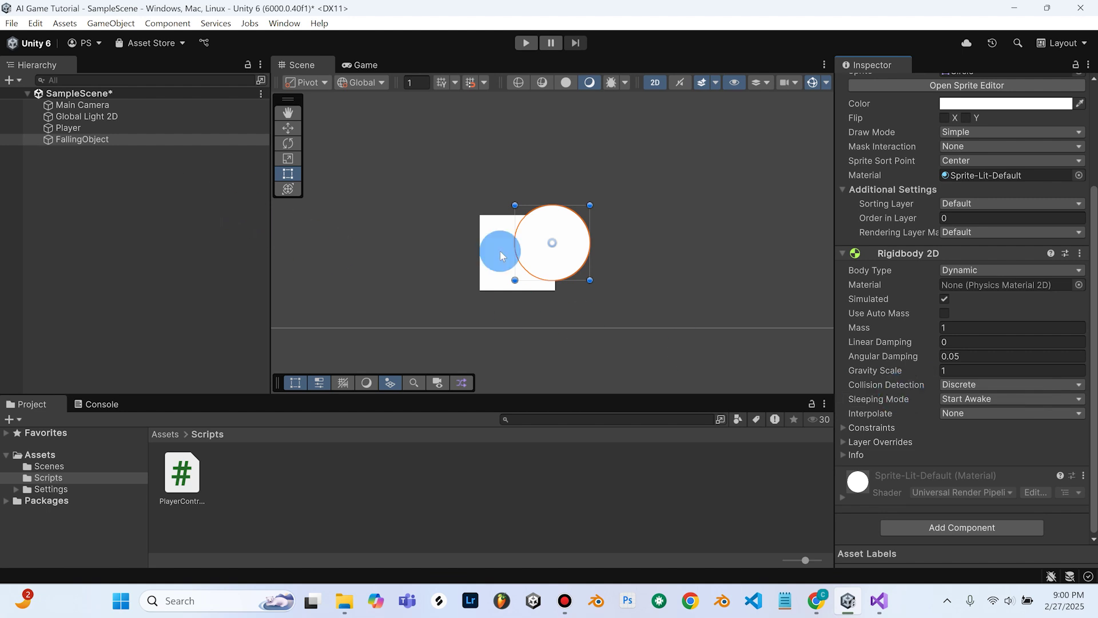
Add a Circle Collider 2D to FallingObject, then switch to the ChatGPT instructions.
click(937, 526)
text(rig)
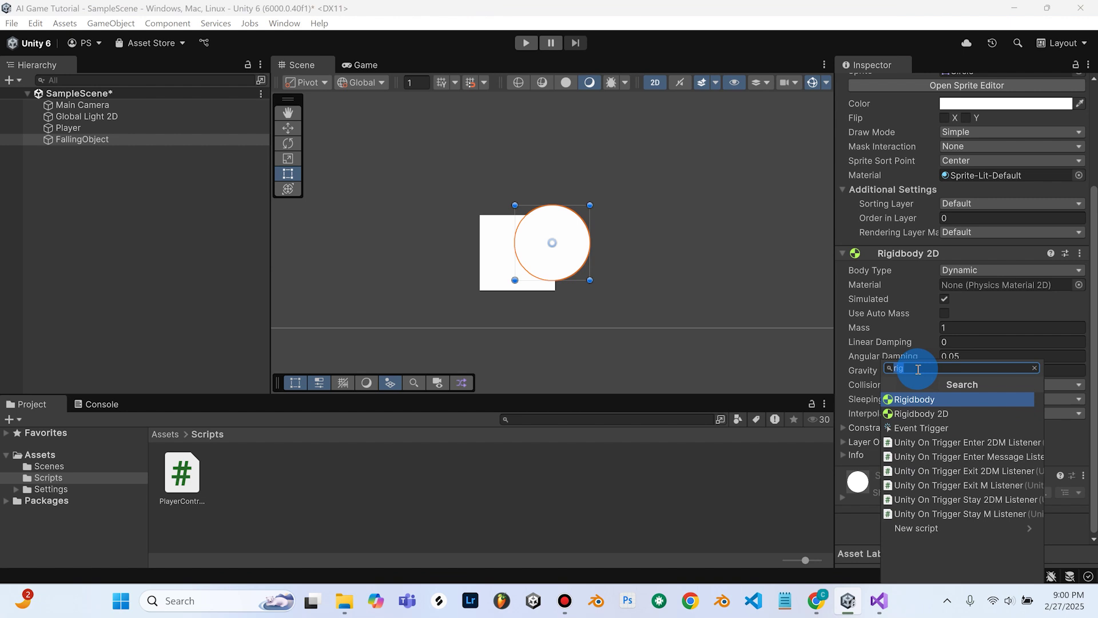
text(circ)
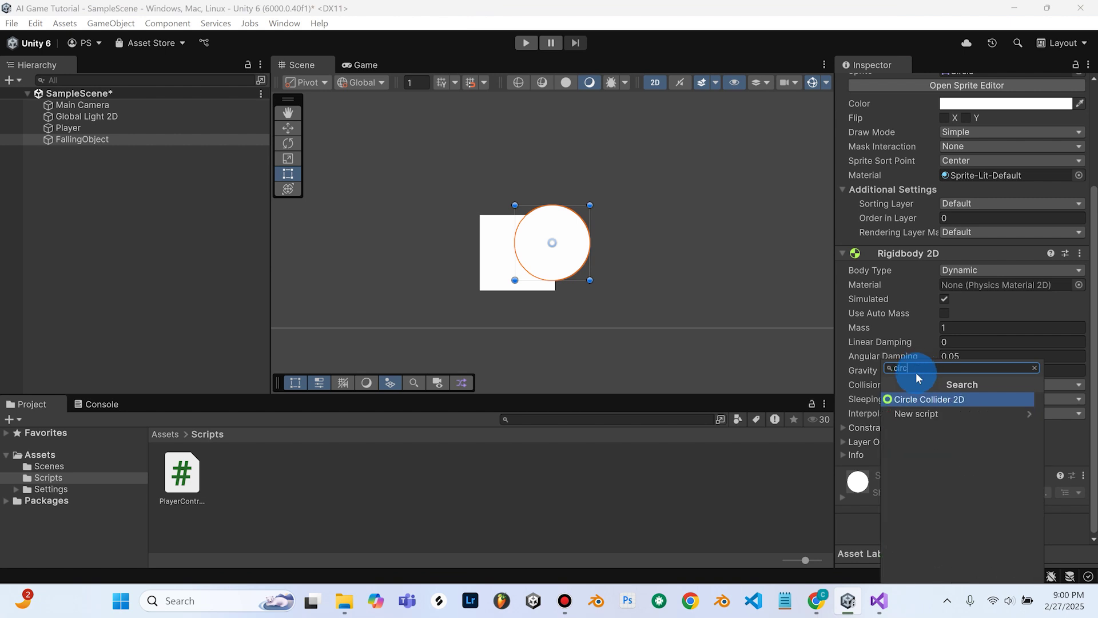
click(916, 398)
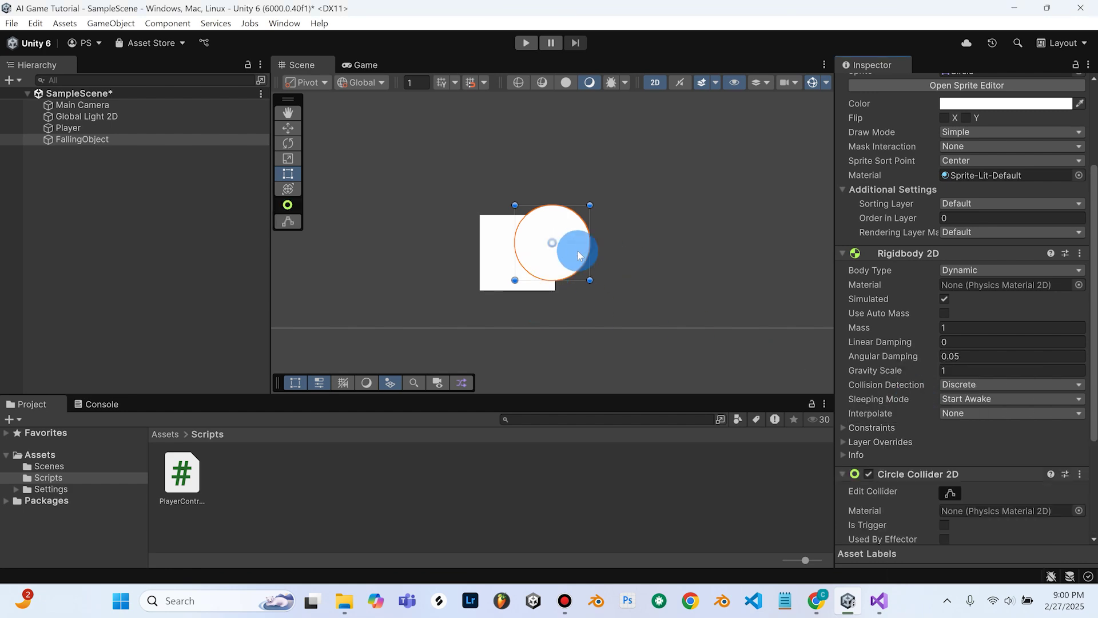
scroll(966, 460, down, 3)
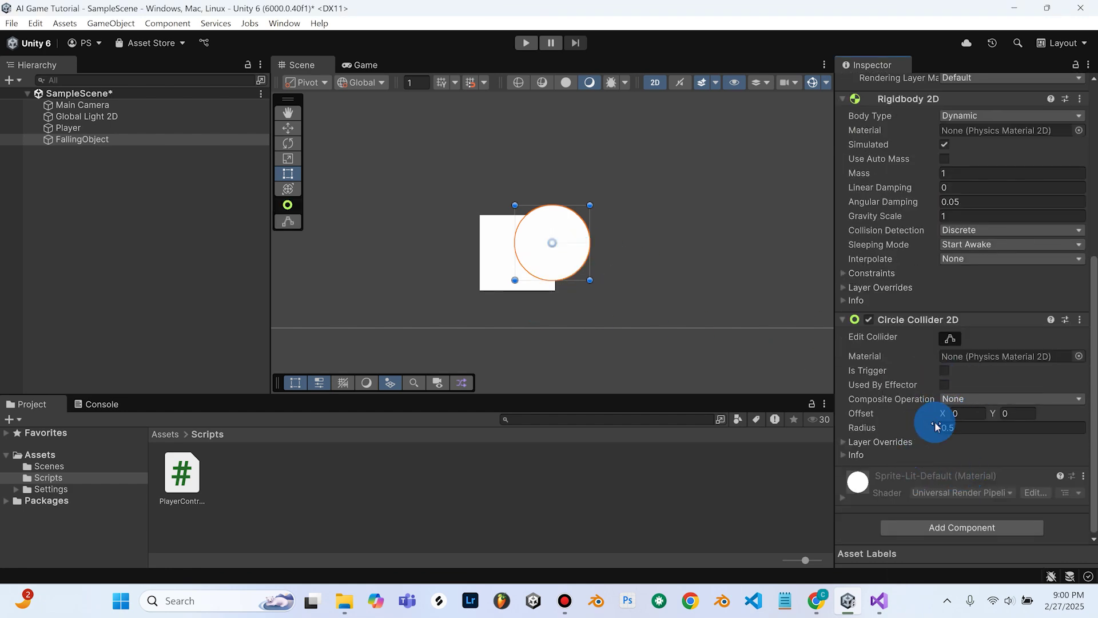
key(alt+Tab)
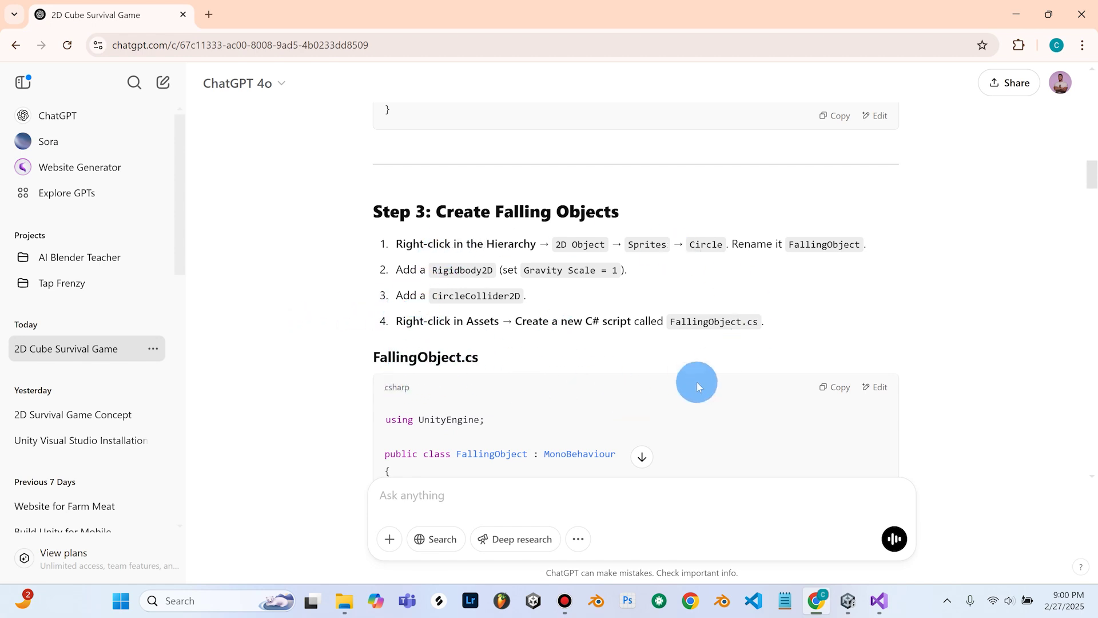
Scroll through ChatGPT's FallingObject.cs code, then return to the Unity editor.
scroll(588, 351, down, 2)
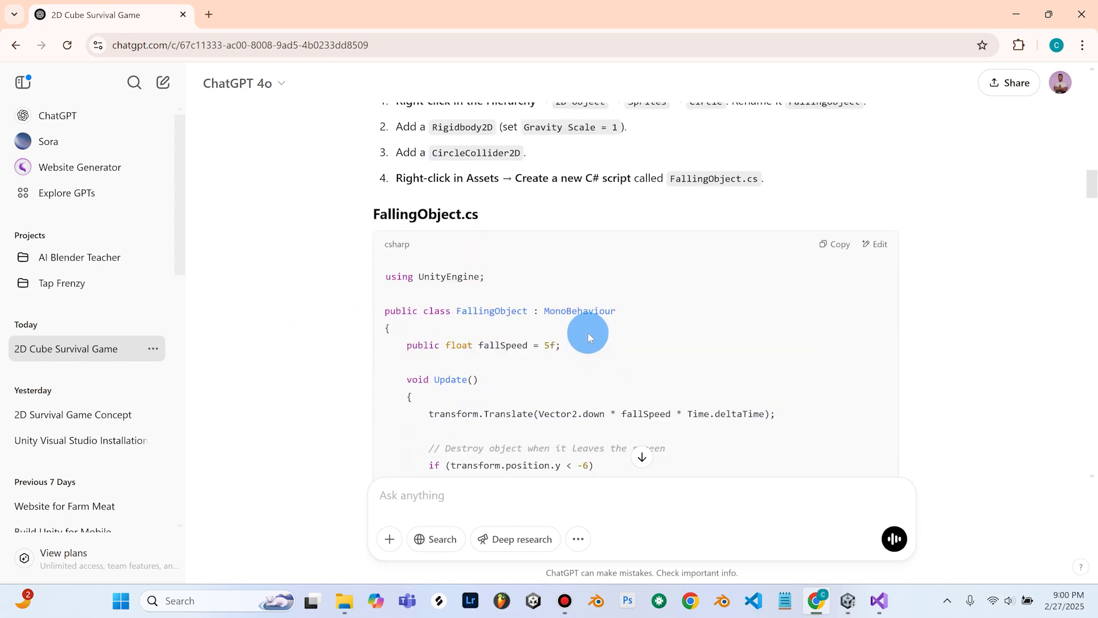
scroll(587, 332, down, 1)
scroll(457, 292, up, 2)
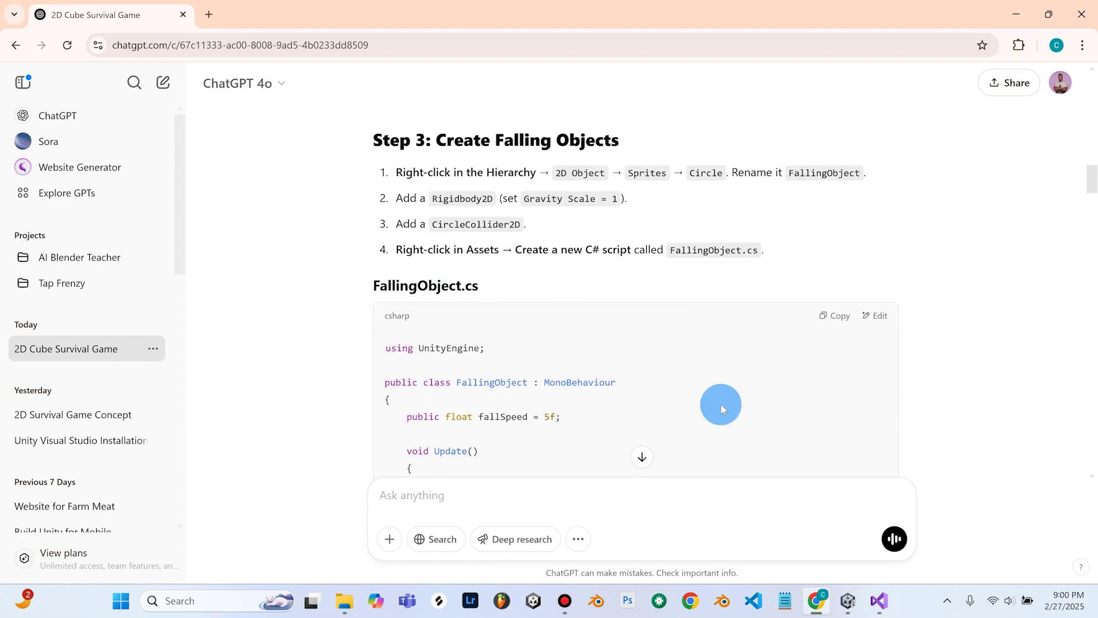
click(848, 608)
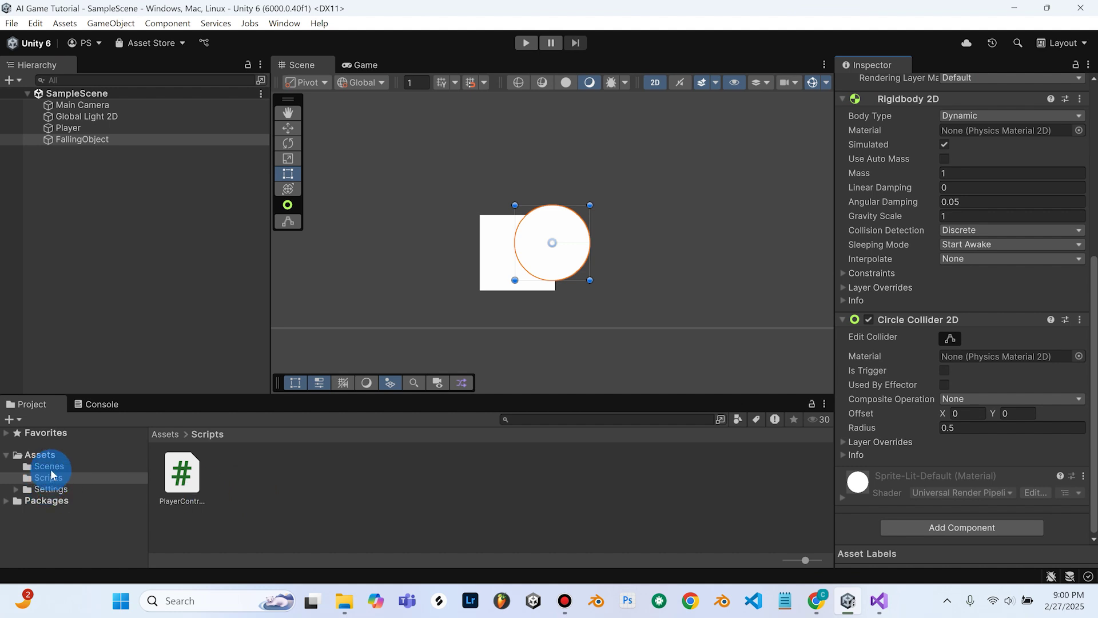
Create an empty C# script in the Assets > Scripts folder via Create > Scripting.
click(47, 454)
click(63, 477)
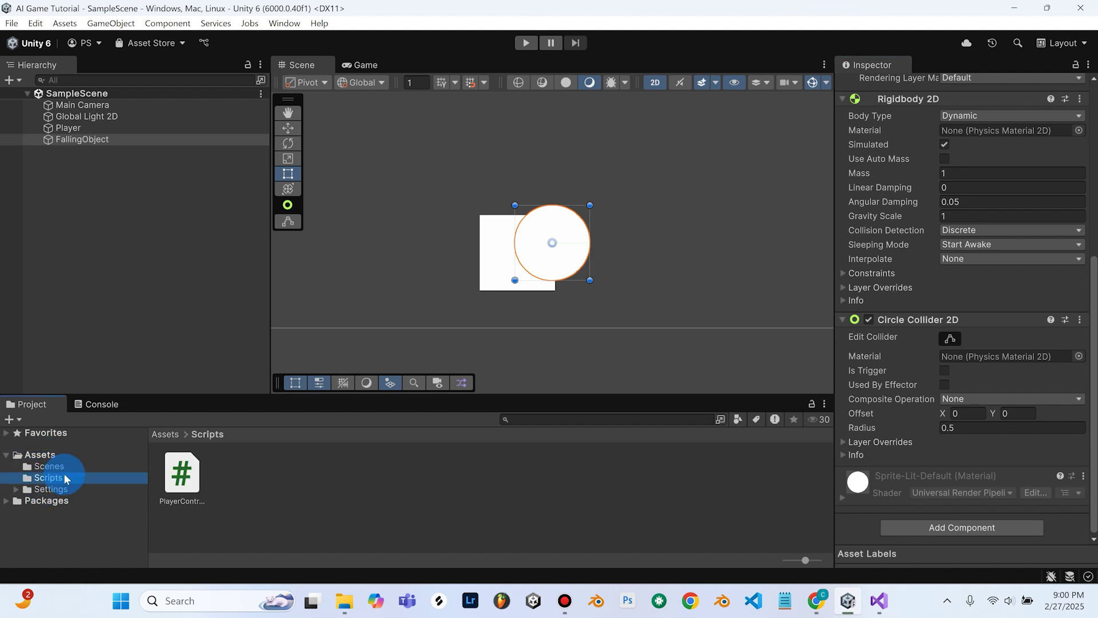
right_click(271, 488)
mouse_move(318, 100)
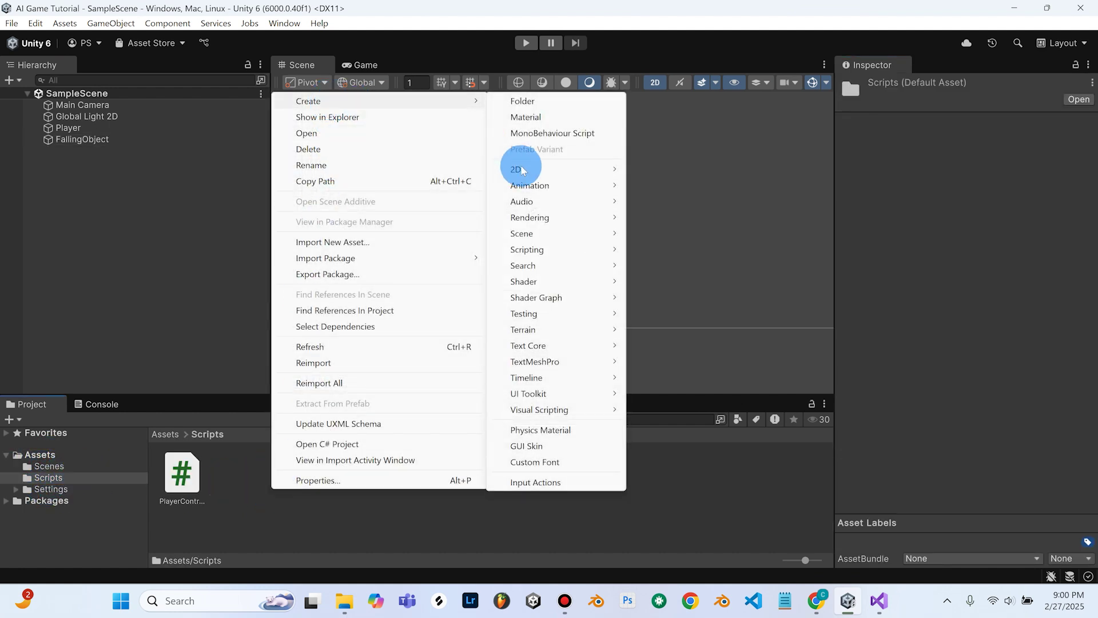
mouse_move(544, 256)
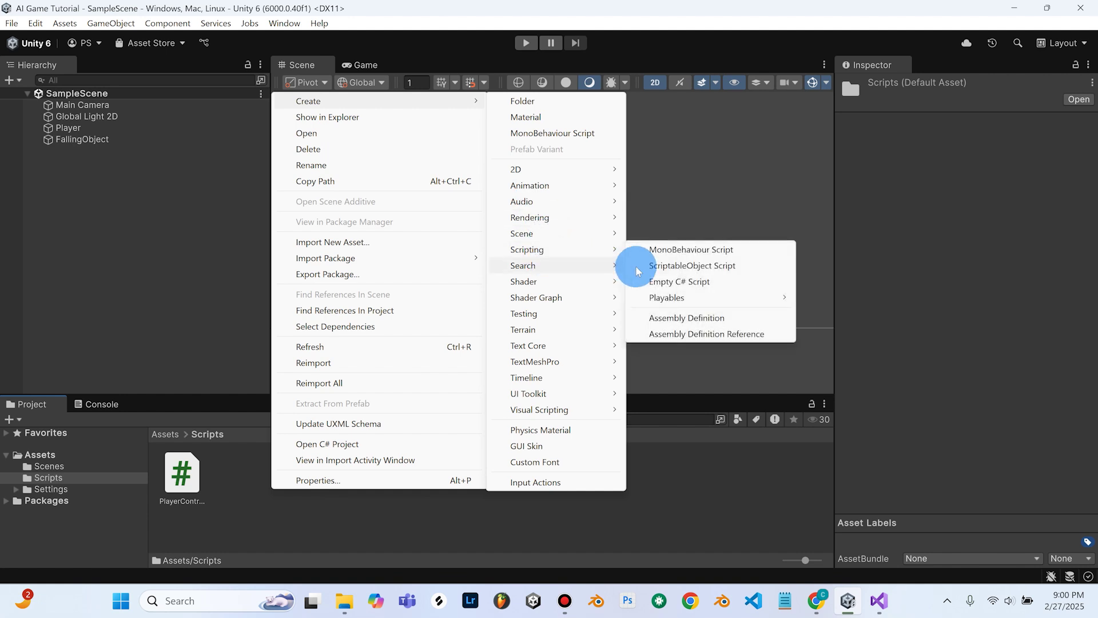
click(662, 283)
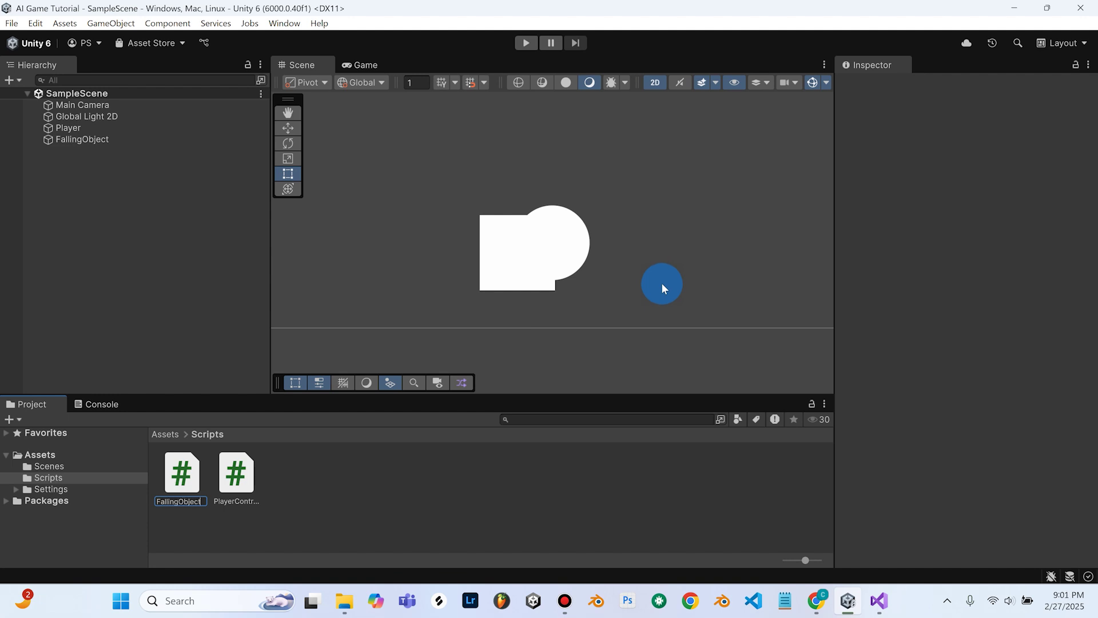
Confirm the script name FallingObject and copy the FallingObject.cs code from ChatGPT.
key(Return)
click(816, 601)
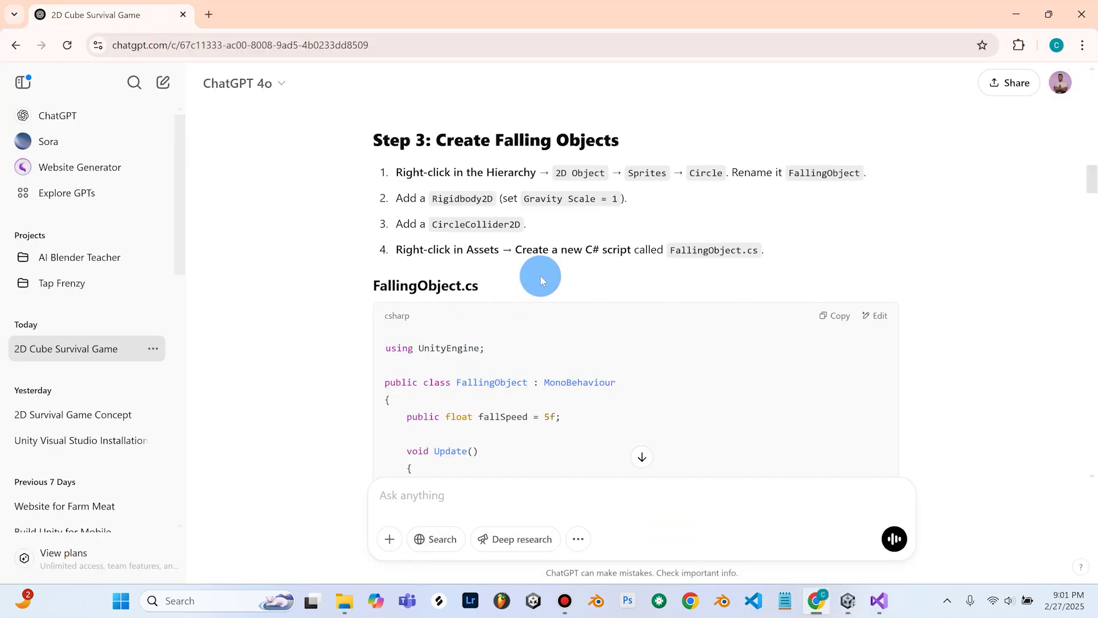
scroll(640, 270, down, 1)
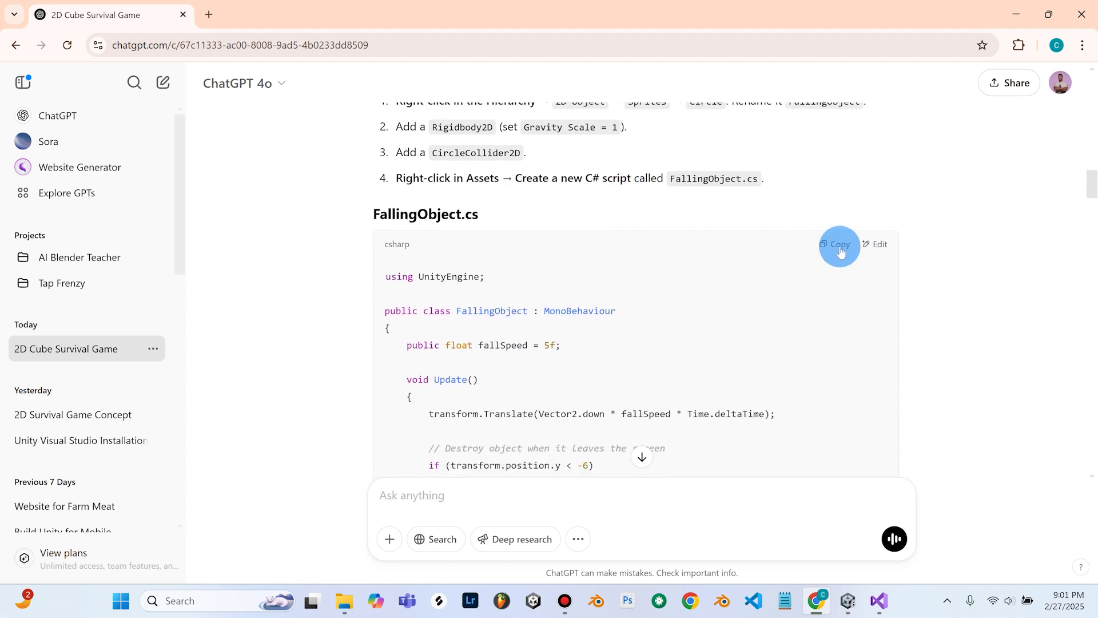
click(834, 245)
Look over the rest of ChatGPT's reply, then return to the Unity editor.
scroll(828, 243, down, 2)
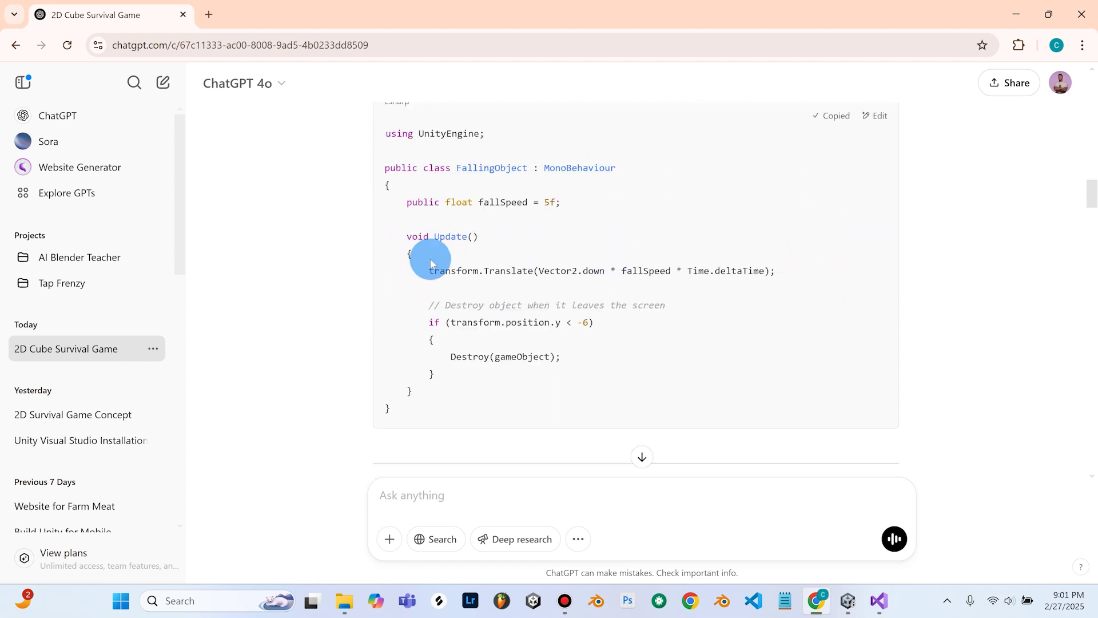
scroll(365, 160, up, 1)
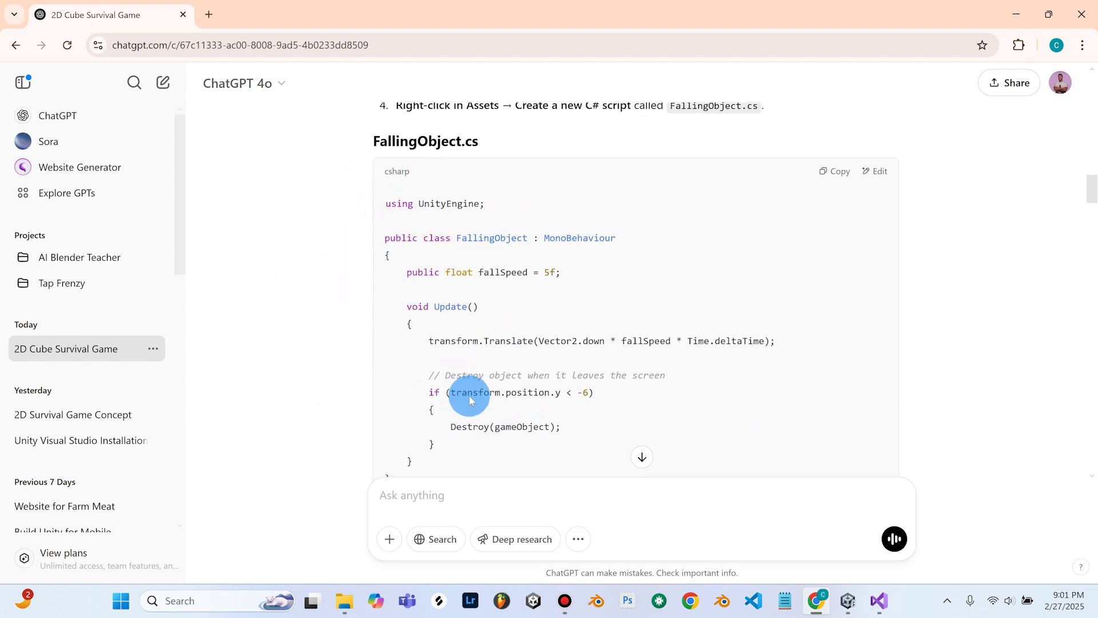
scroll(398, 310, down, 1)
scroll(572, 275, up, 1)
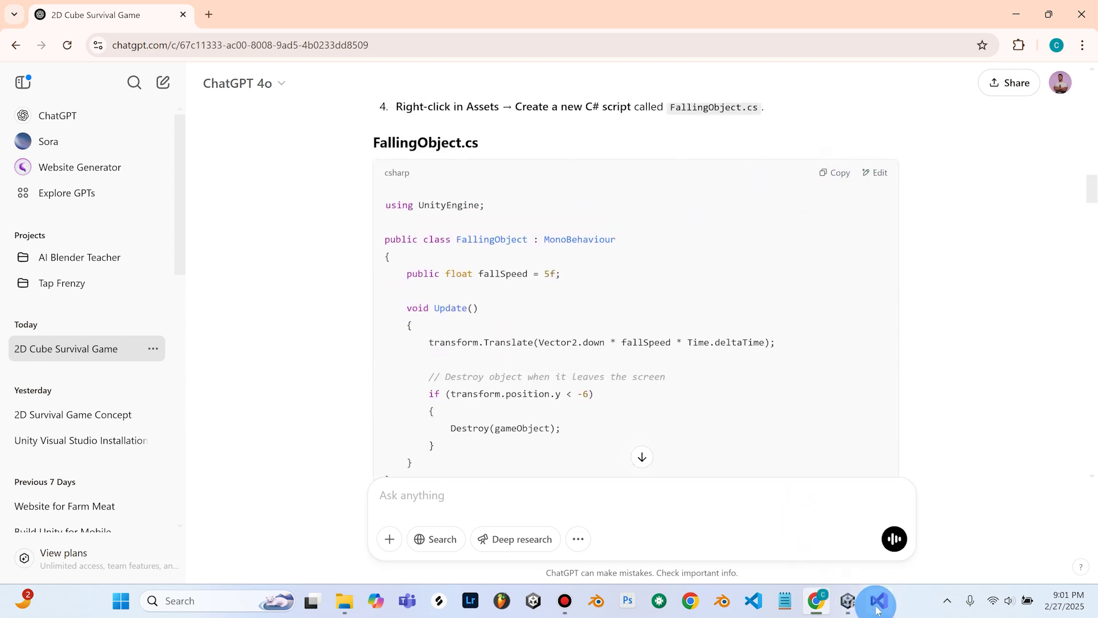
click(840, 605)
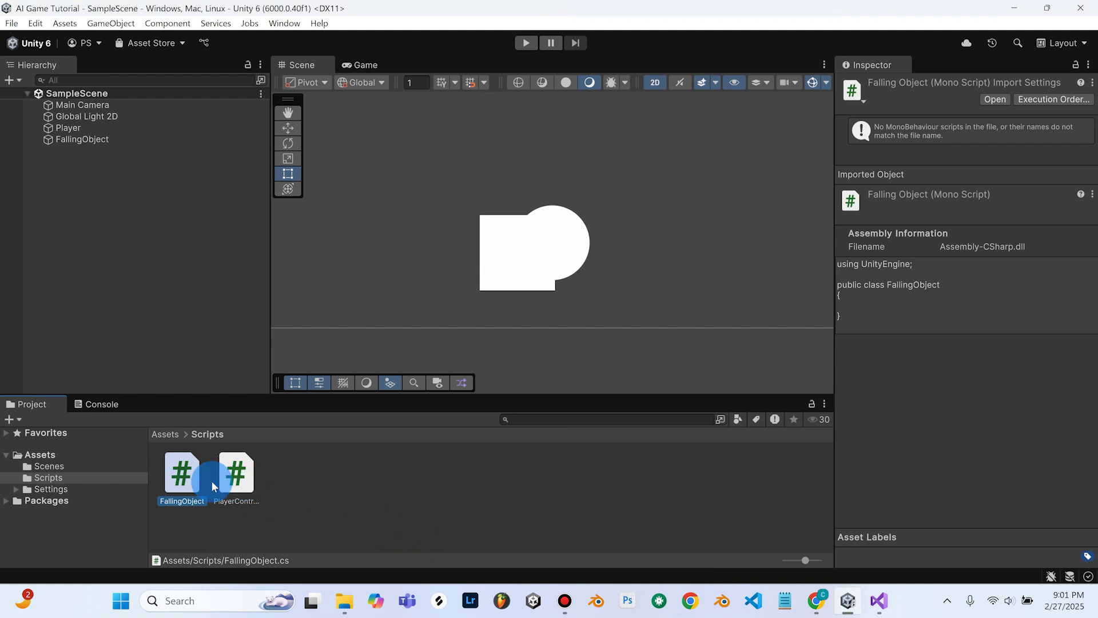
Open FallingObject.cs in Visual Studio, paste ChatGPT's code over the stub, and save it.
double_click(183, 483)
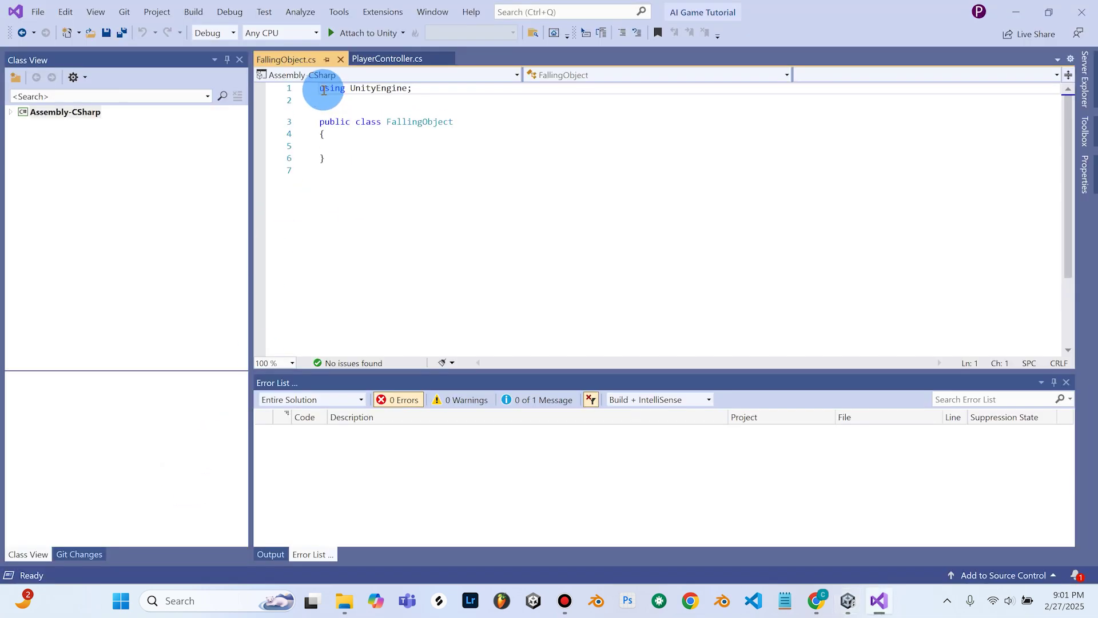
drag(322, 90, 373, 177)
right_click(367, 117)
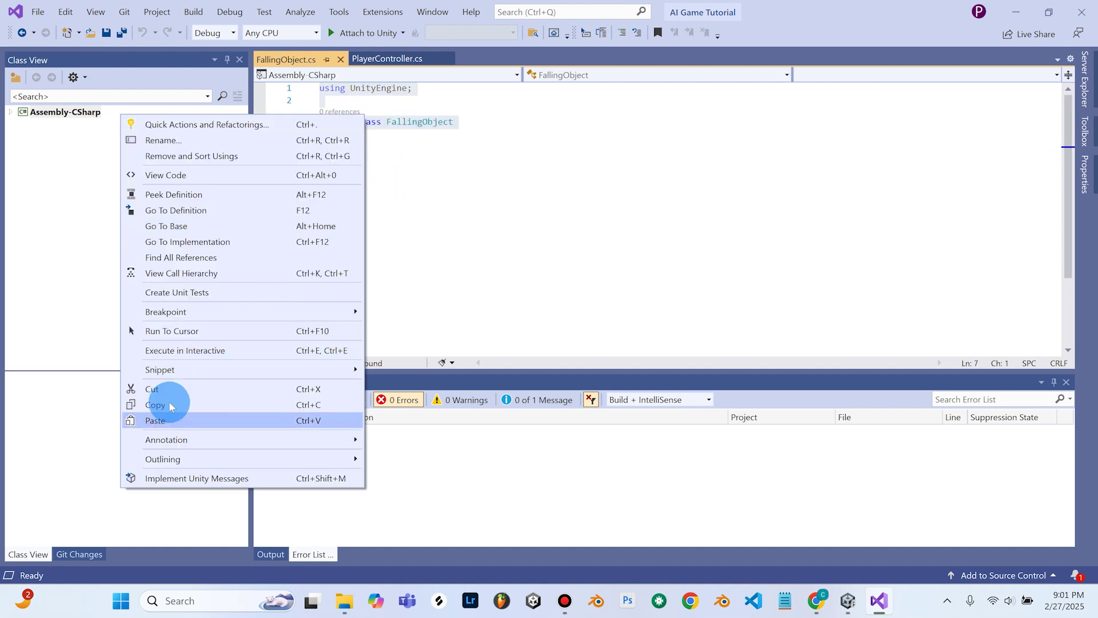
click(169, 428)
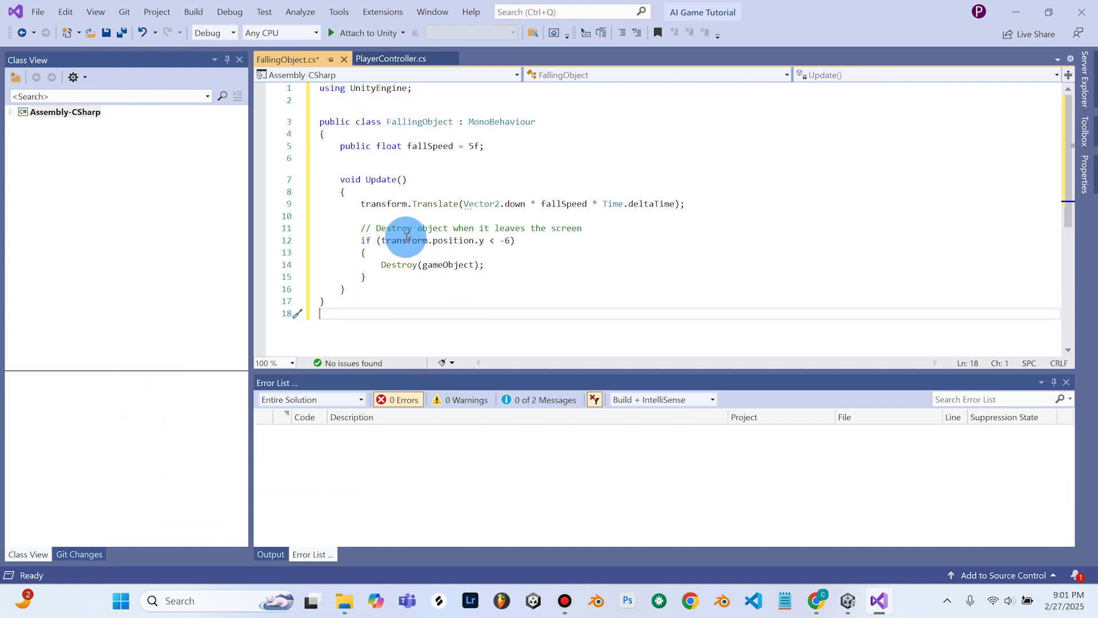
click(32, 11)
click(73, 179)
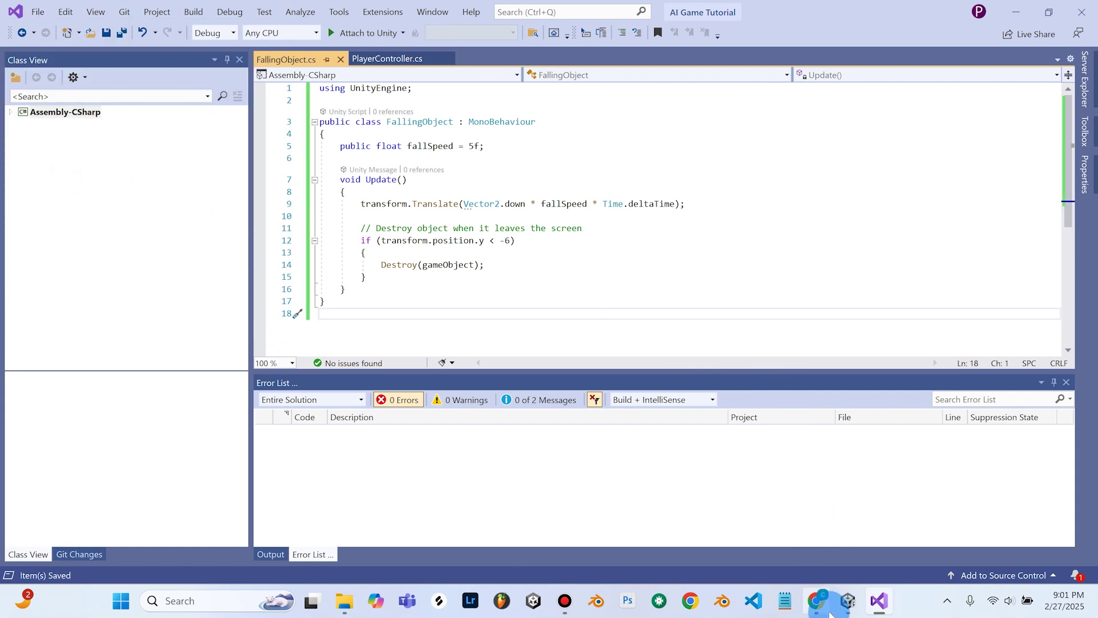
Return to ChatGPT and scroll to Step 3: Create Falling Objects with its FallingObject.cs code.
click(847, 601)
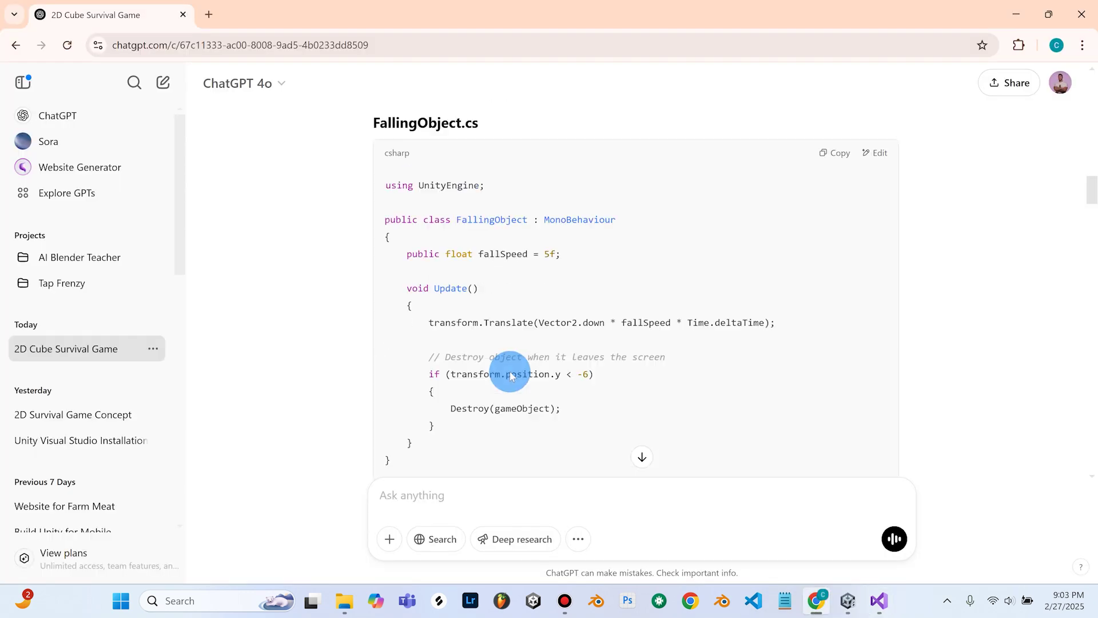
scroll(505, 371, up, 4)
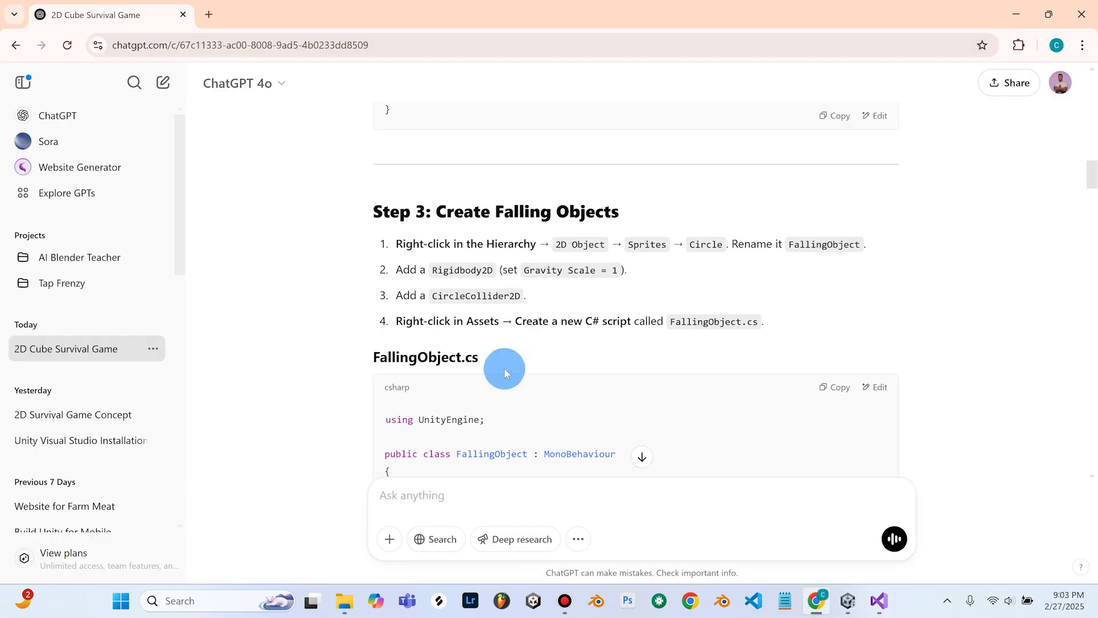
scroll(223, 254, down, 2)
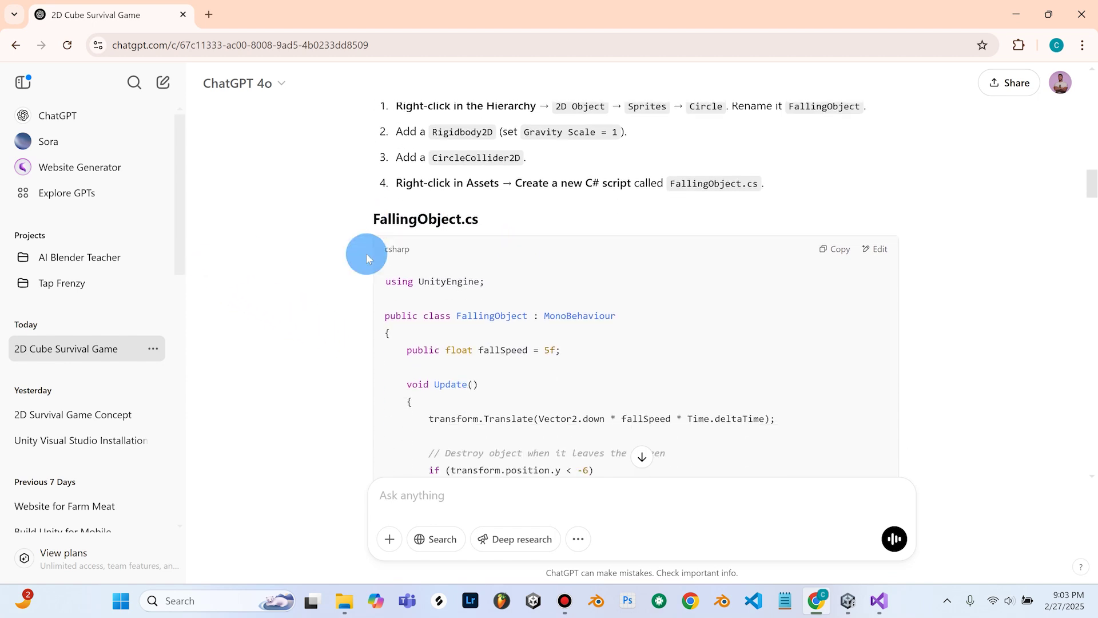
scroll(400, 258, up, 1)
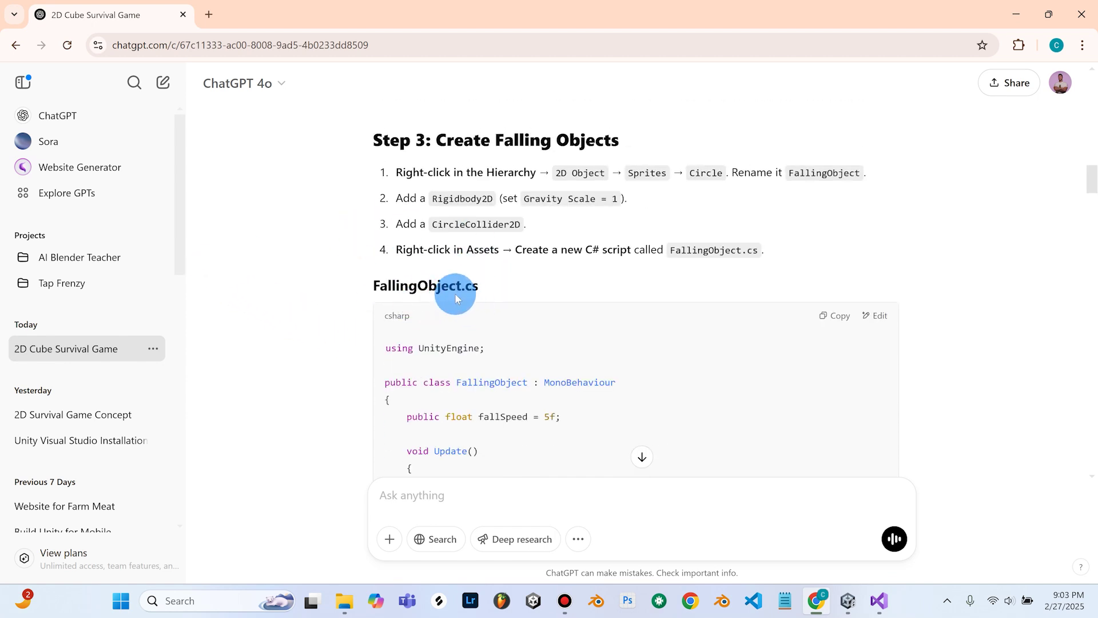
scroll(404, 266, up, 12)
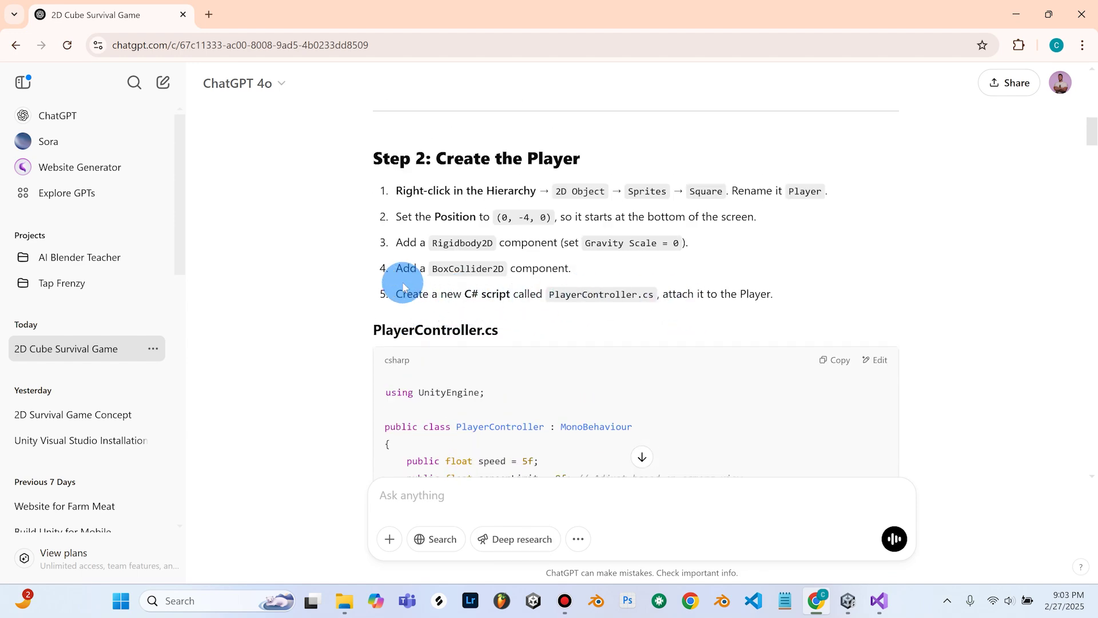
scroll(582, 301, down, 10)
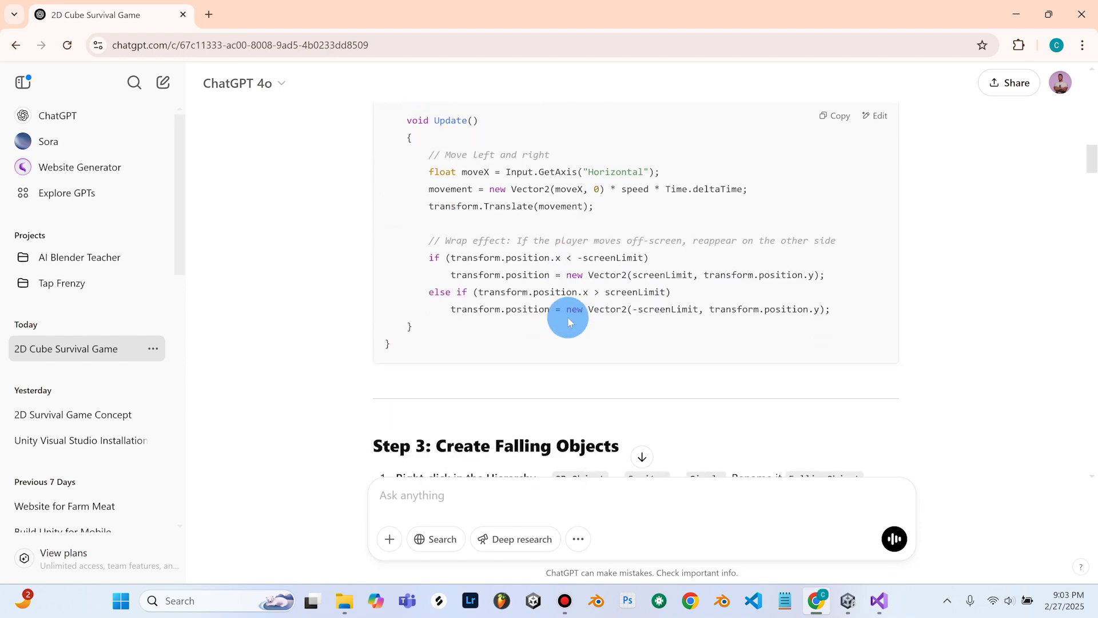
scroll(400, 308, down, 1)
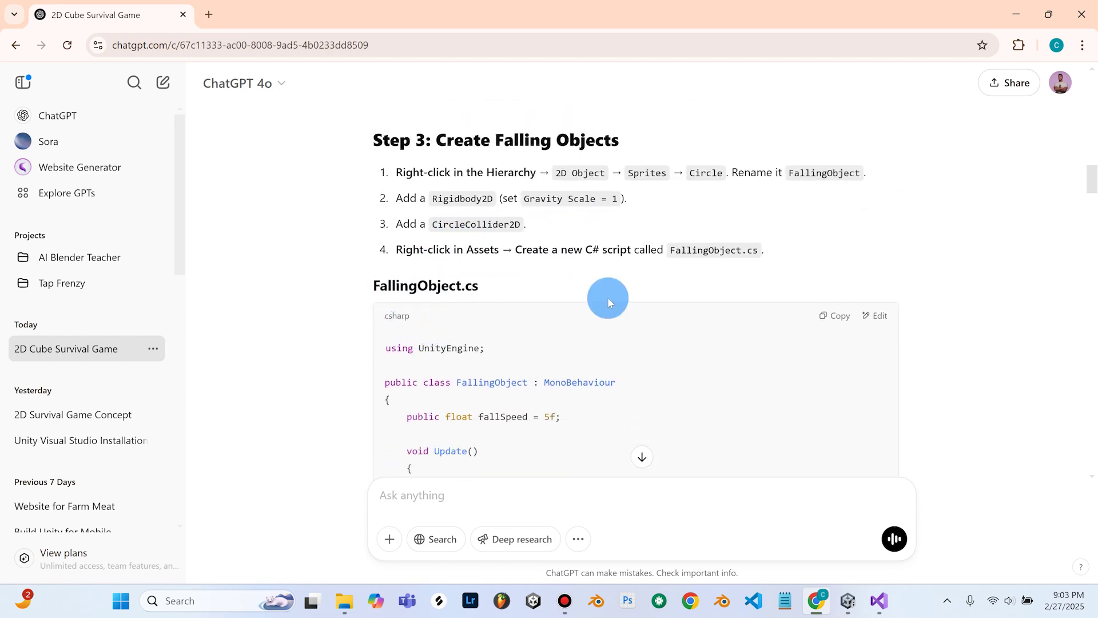
scroll(547, 269, down, 4)
scroll(552, 289, up, 4)
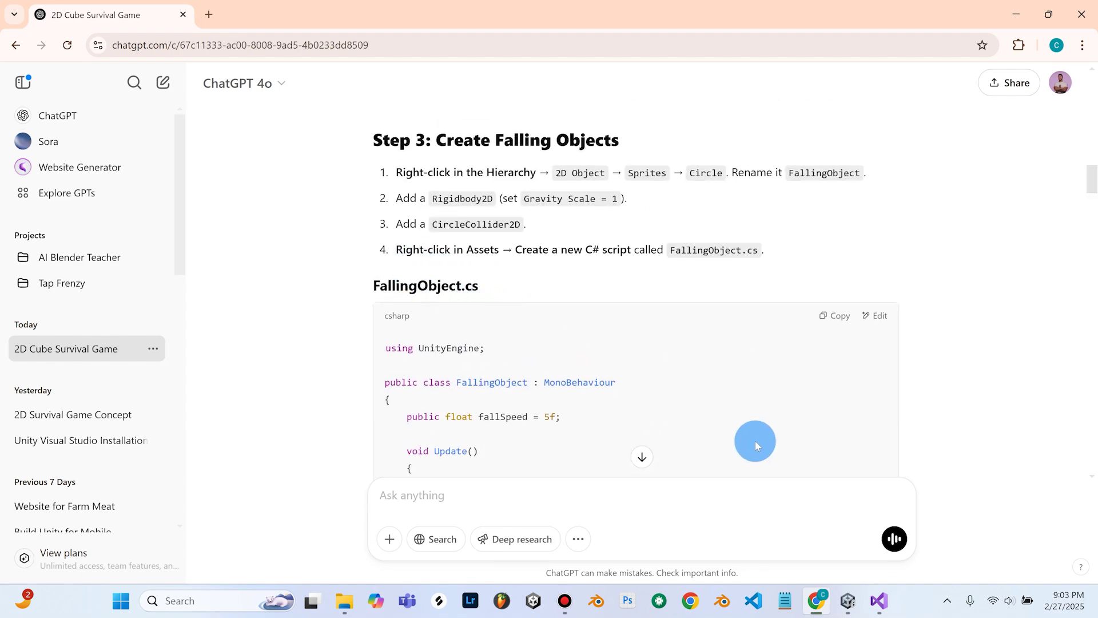
Drag the FallingObject script onto the FallingObject circle's Inspector (Fall Speed 5) and save SampleScene.
click(816, 598)
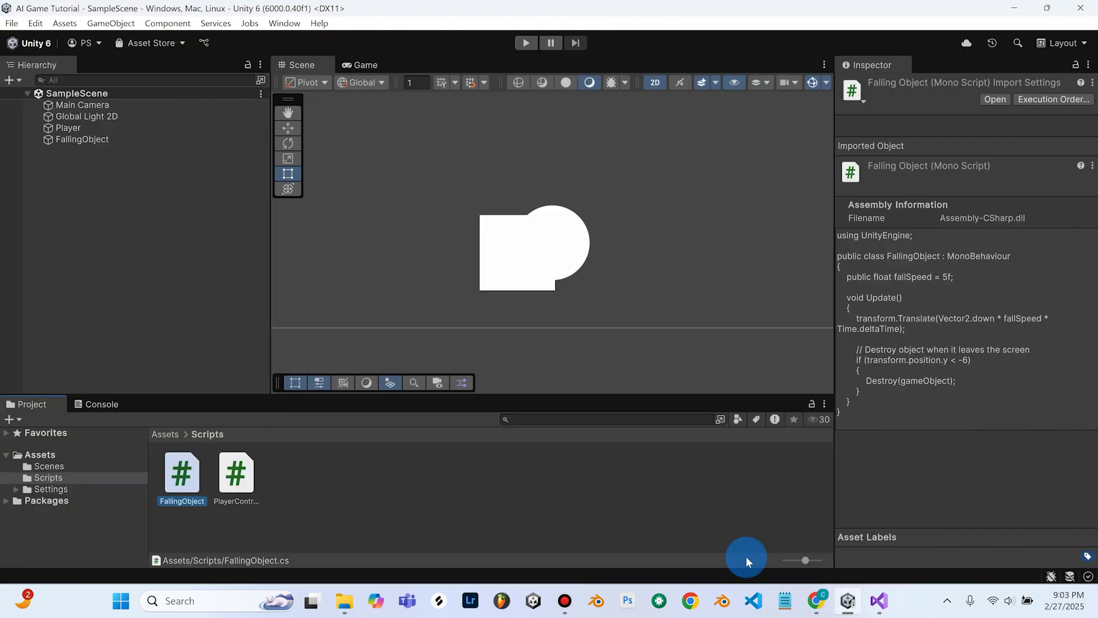
click(52, 141)
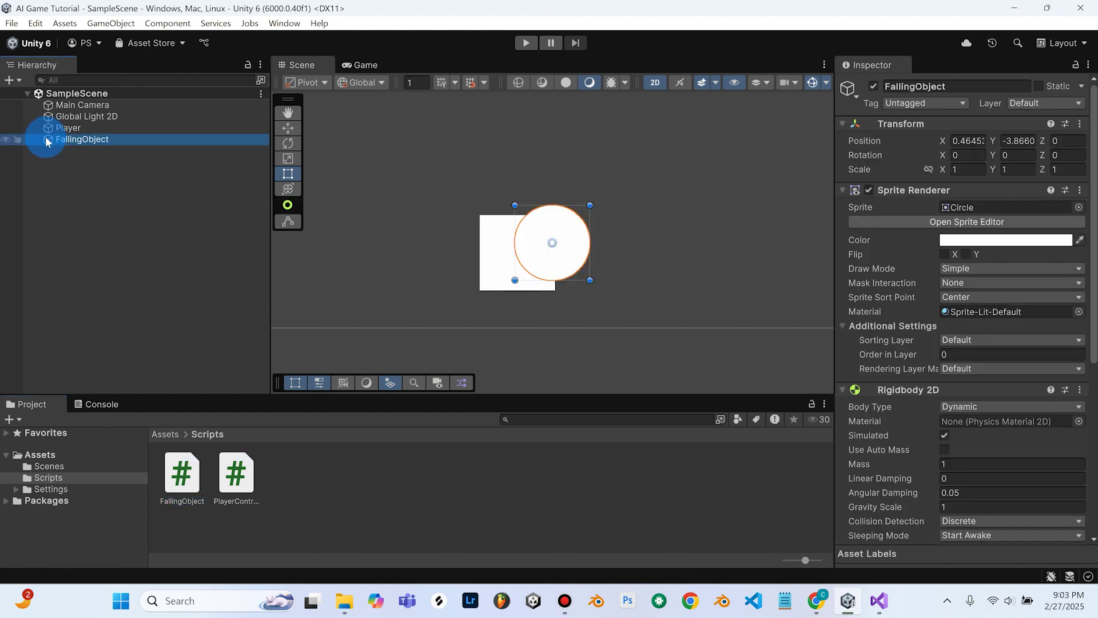
scroll(898, 393, down, 2)
scroll(897, 392, down, 5)
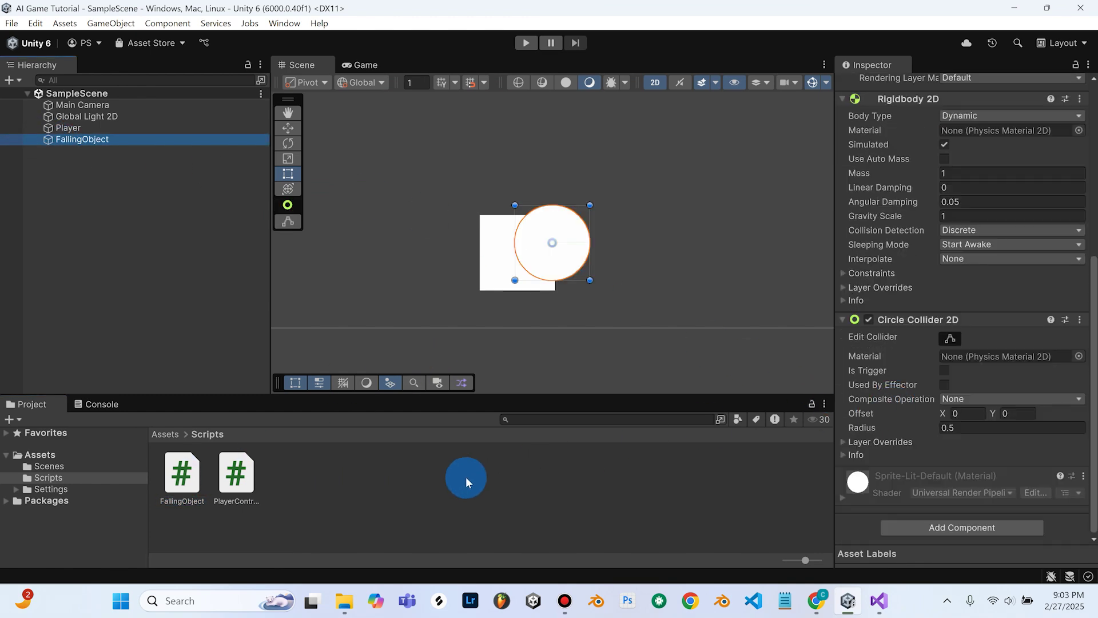
drag(188, 482, 943, 519)
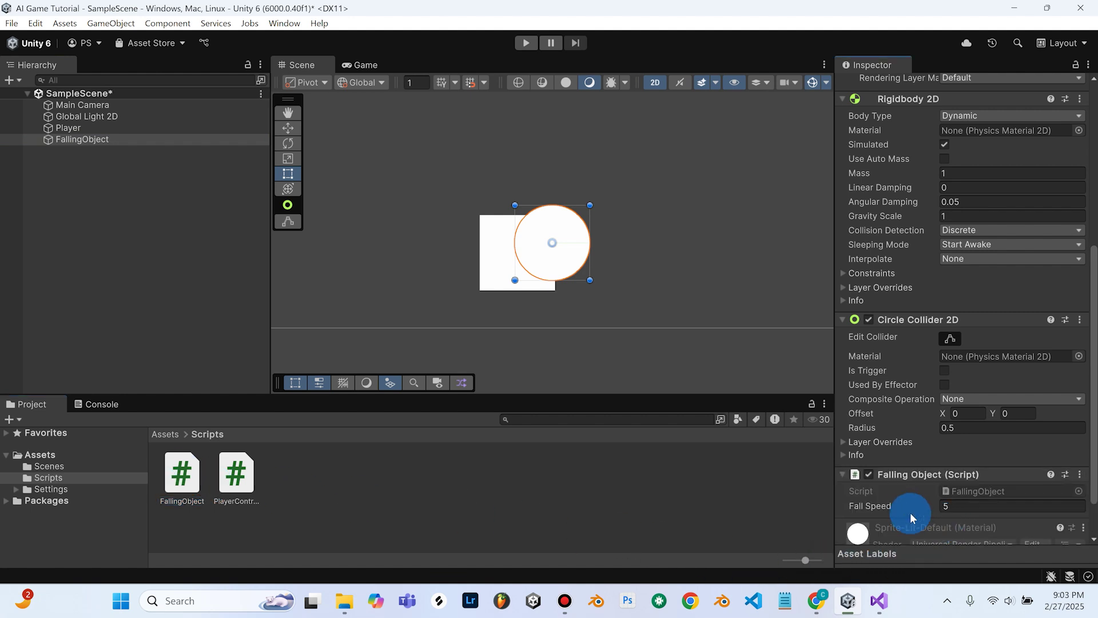
scroll(911, 512, down, 3)
click(12, 23)
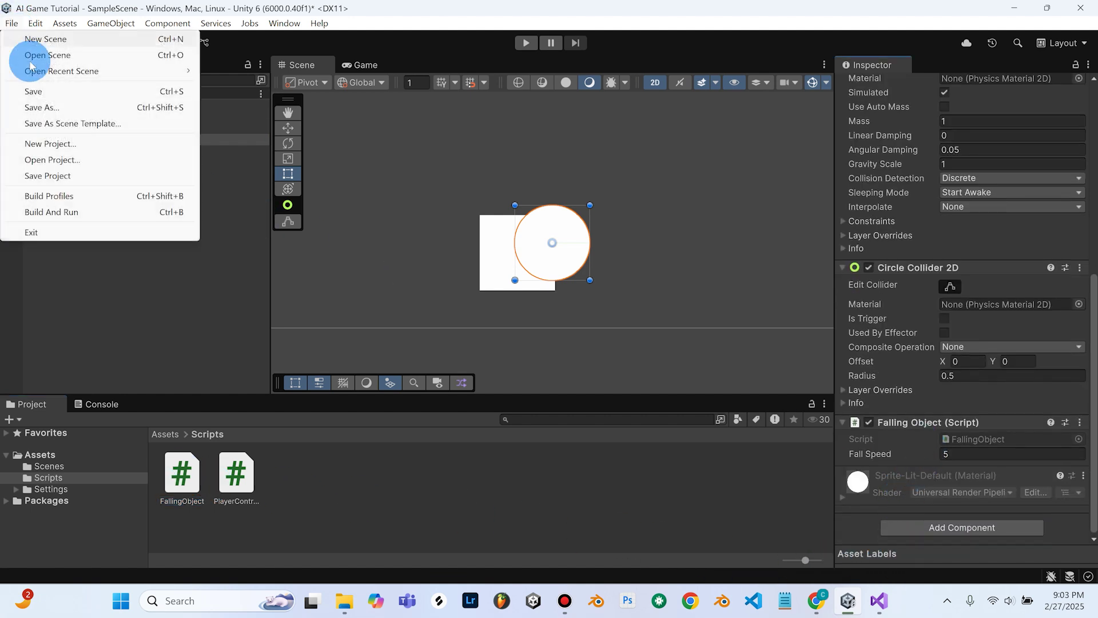
click(32, 90)
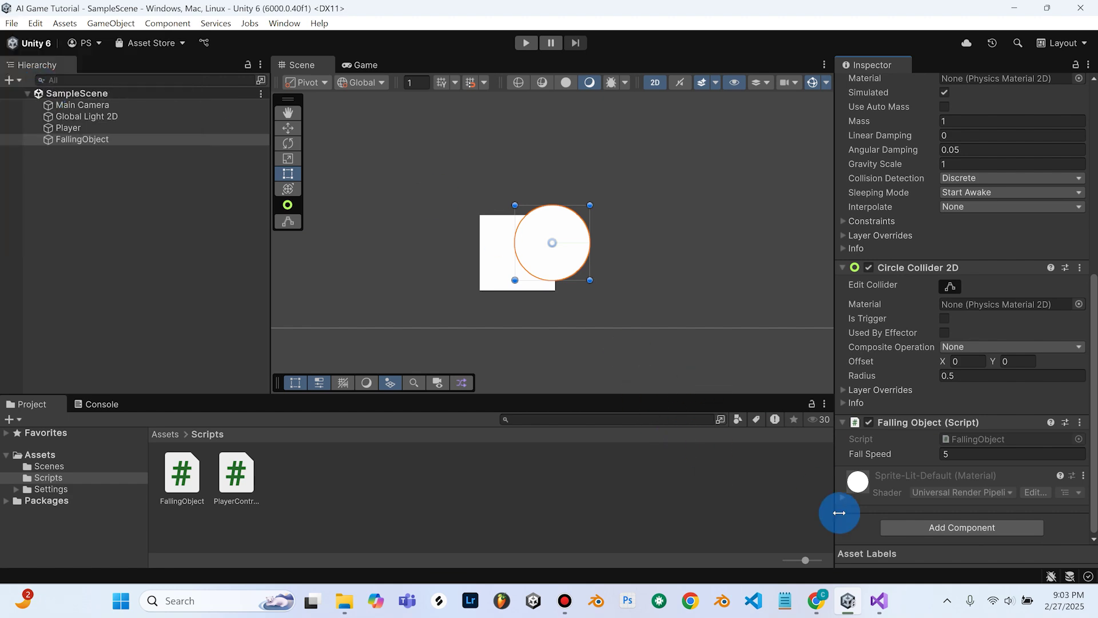
Read ChatGPT's Step 4: Create Falling Object Spawner instructions, then return to Unity.
click(825, 605)
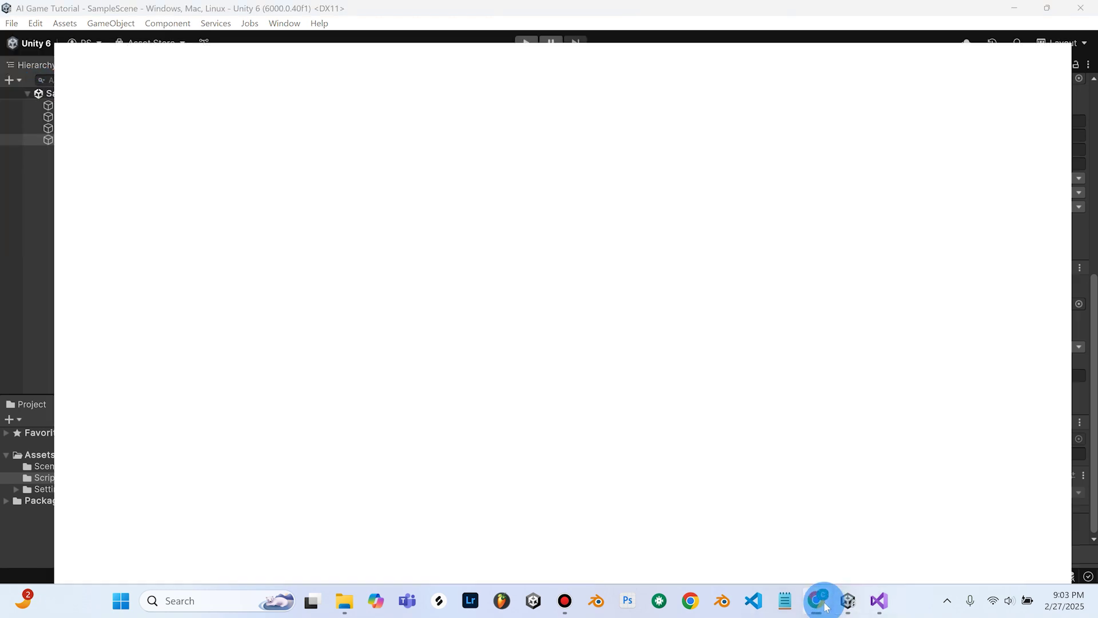
scroll(456, 263, down, 3)
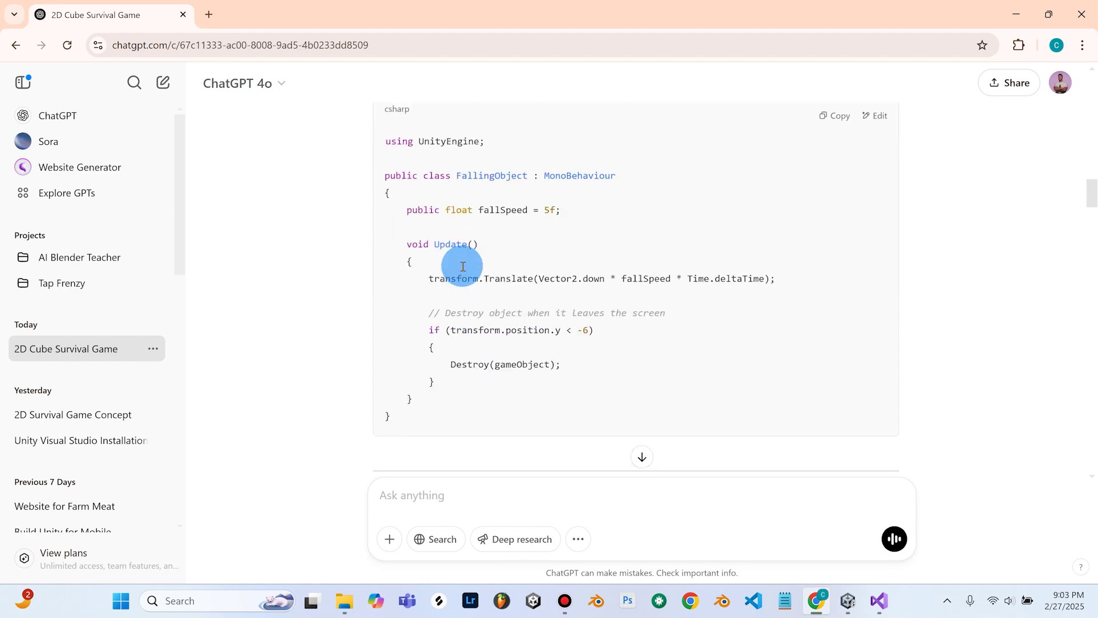
scroll(462, 273, up, 2)
scroll(461, 274, down, 7)
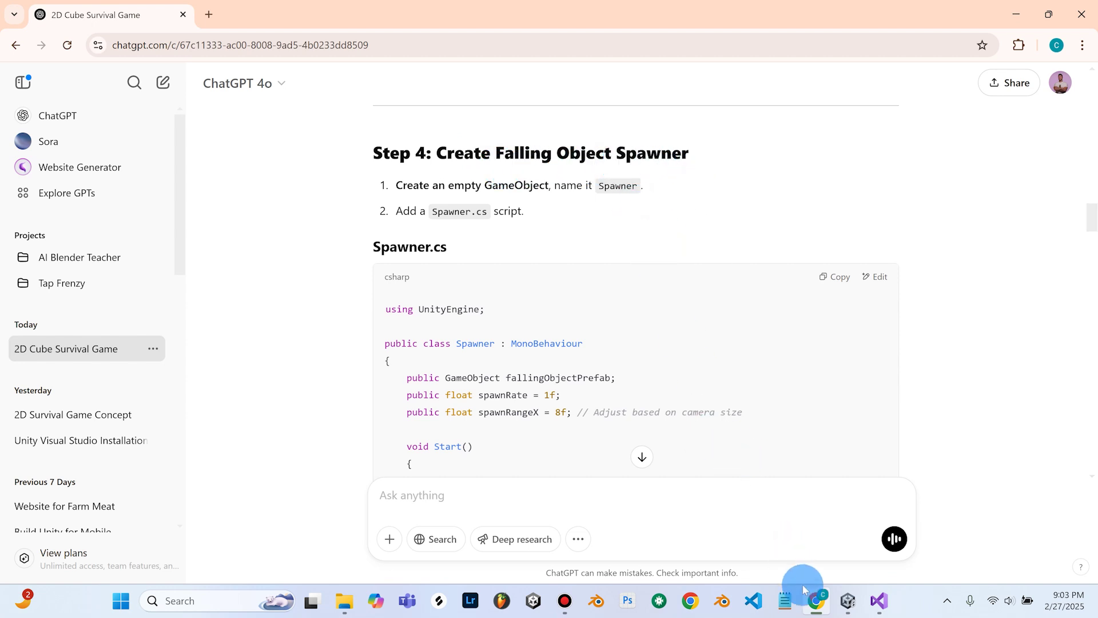
mouse_move(847, 611)
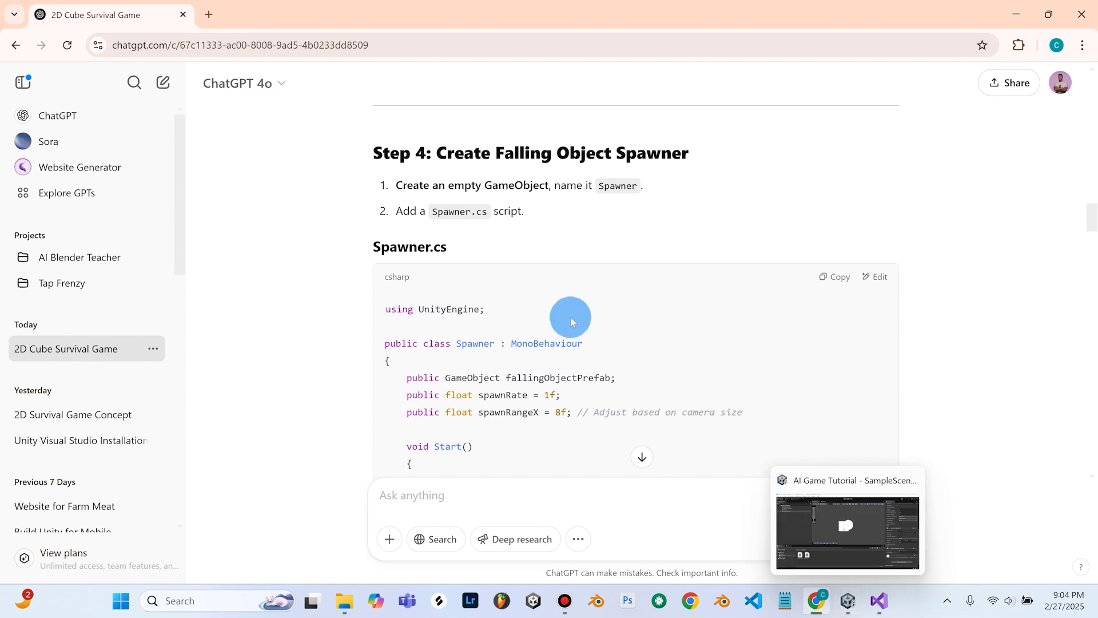
click(846, 599)
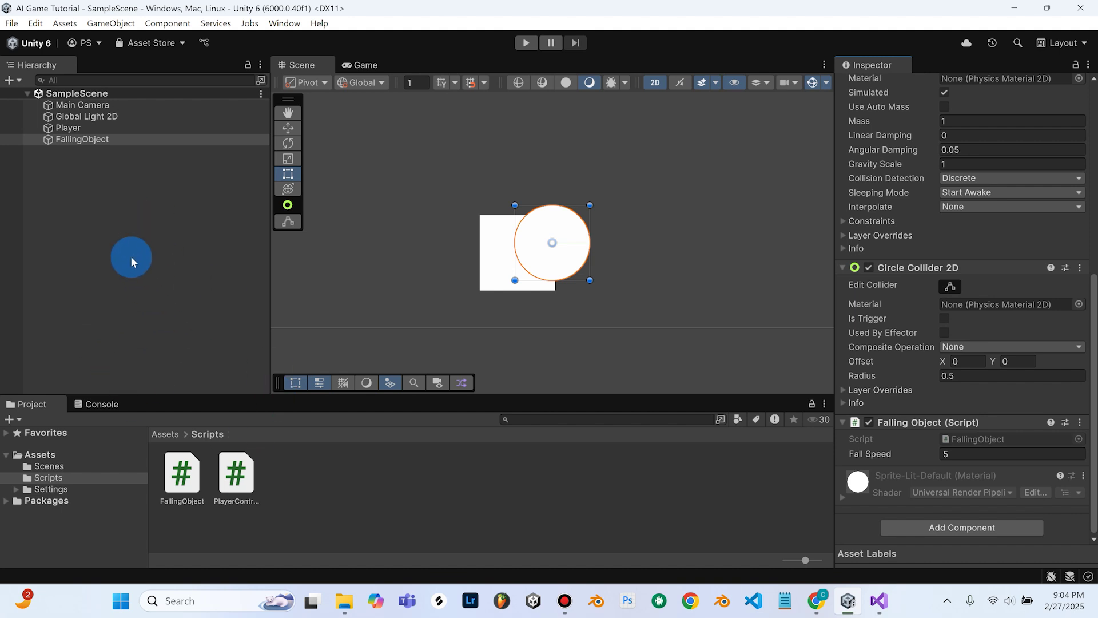
click(193, 275)
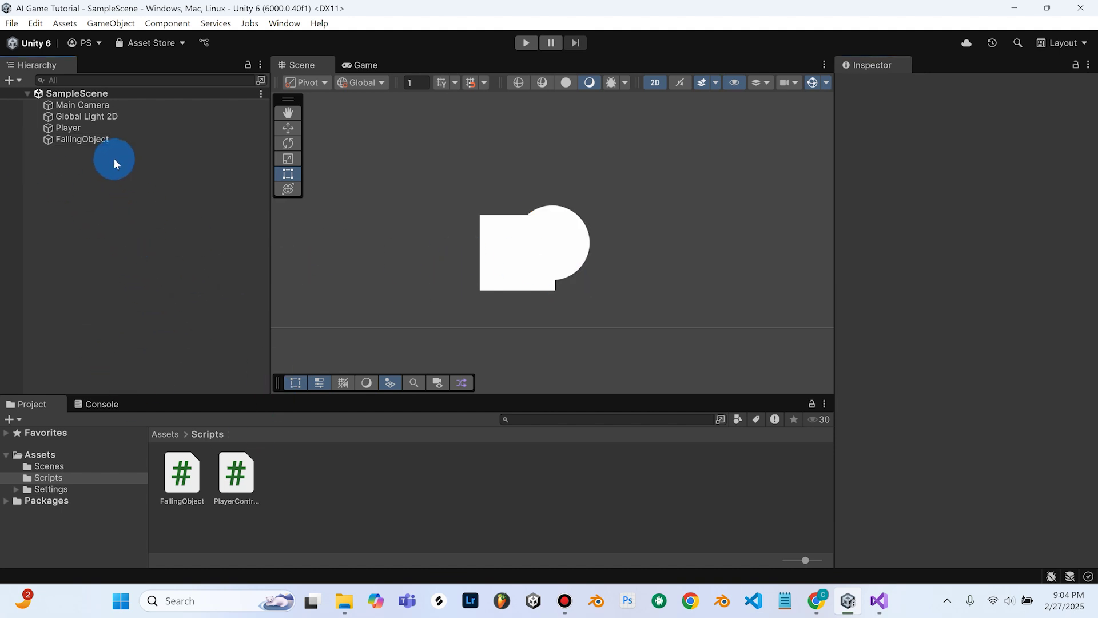
click(79, 140)
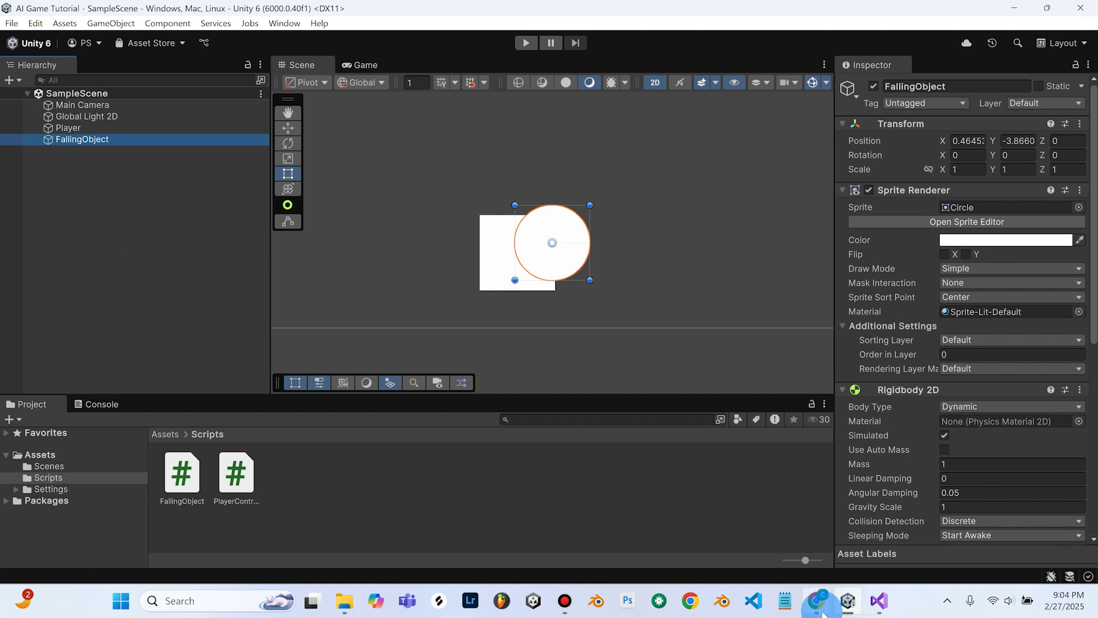
mouse_move(812, 610)
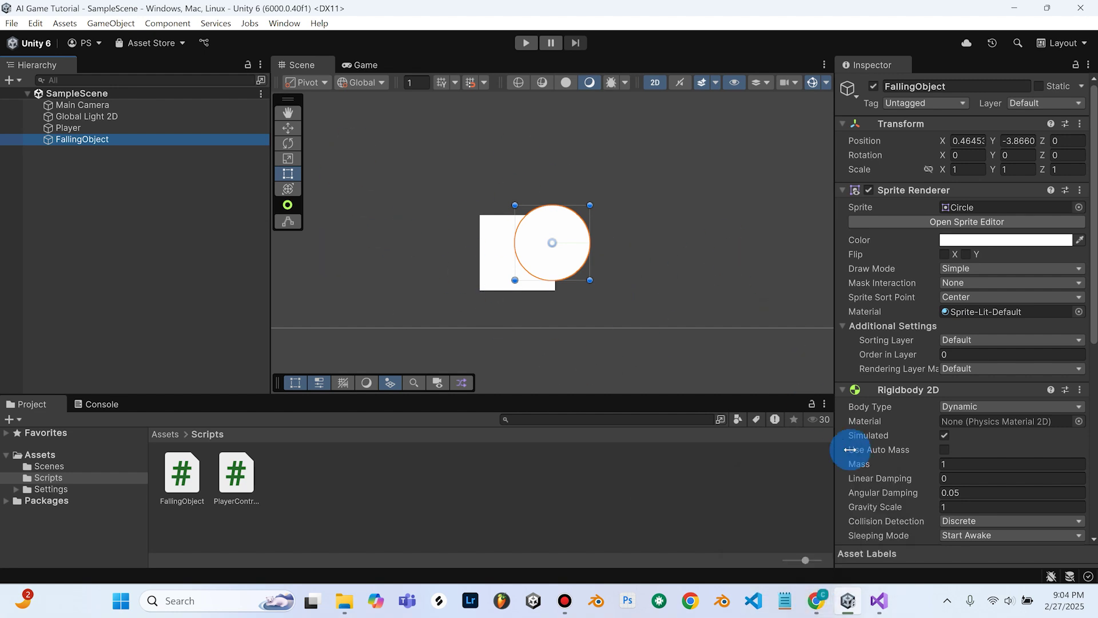
mouse_move(824, 612)
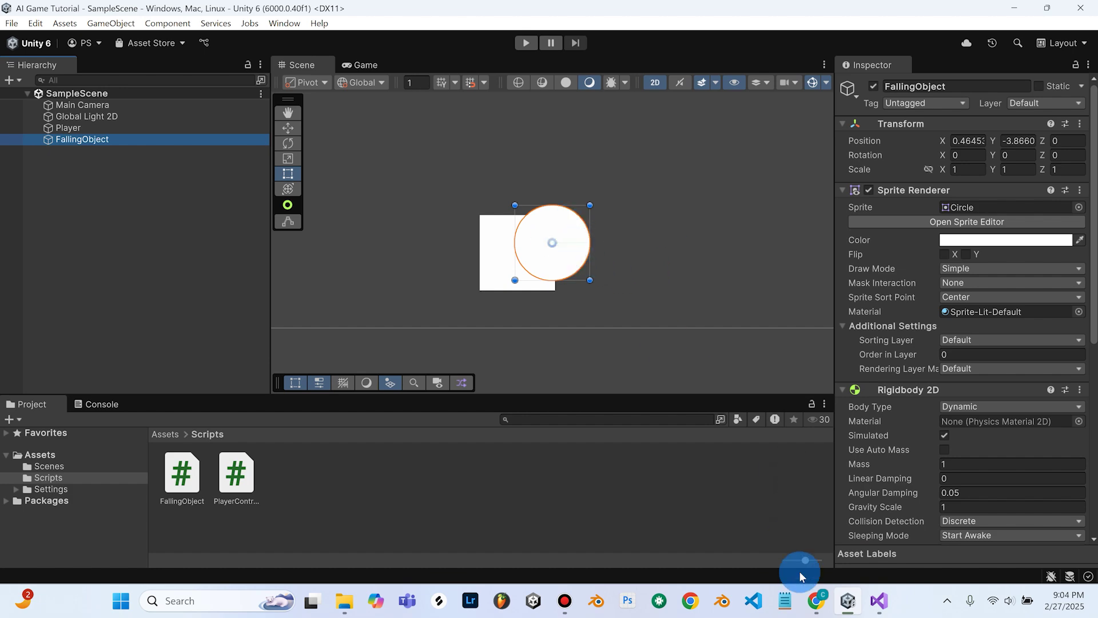
click(816, 600)
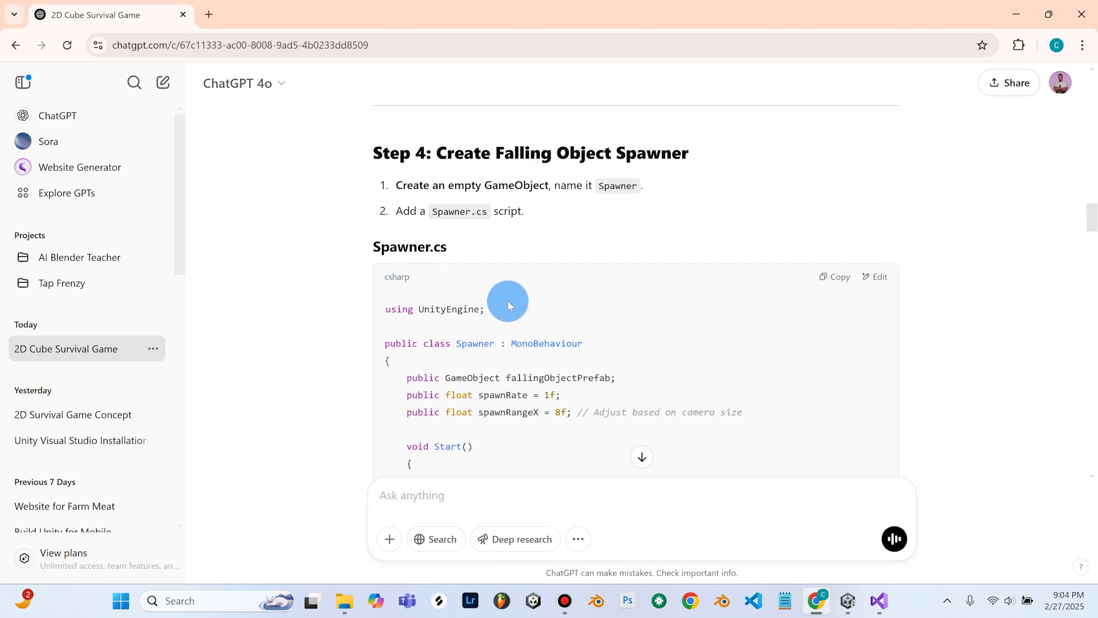
scroll(509, 303, up, 5)
scroll(509, 313, down, 2)
scroll(508, 311, down, 3)
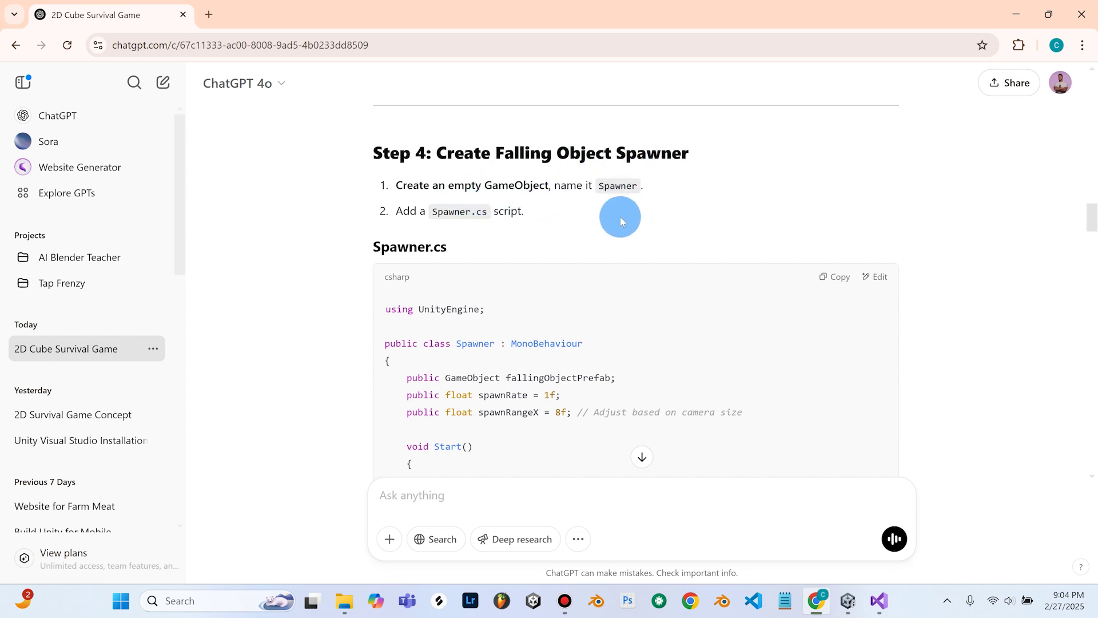
Add an empty GameObject named Spawner to the SampleScene Hierarchy and select it.
click(847, 600)
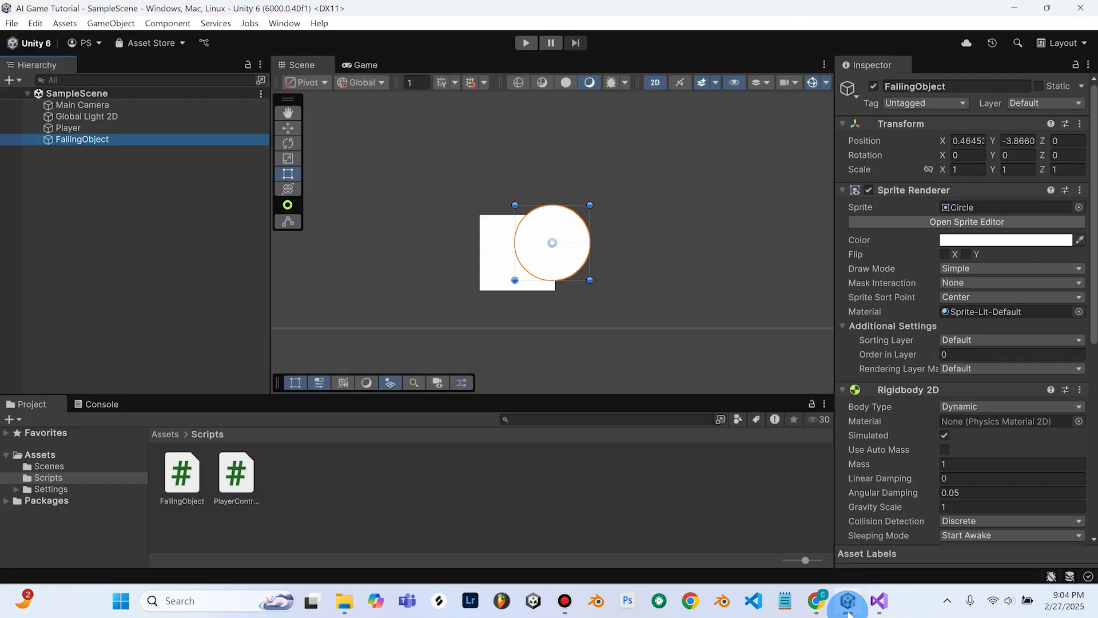
click(78, 182)
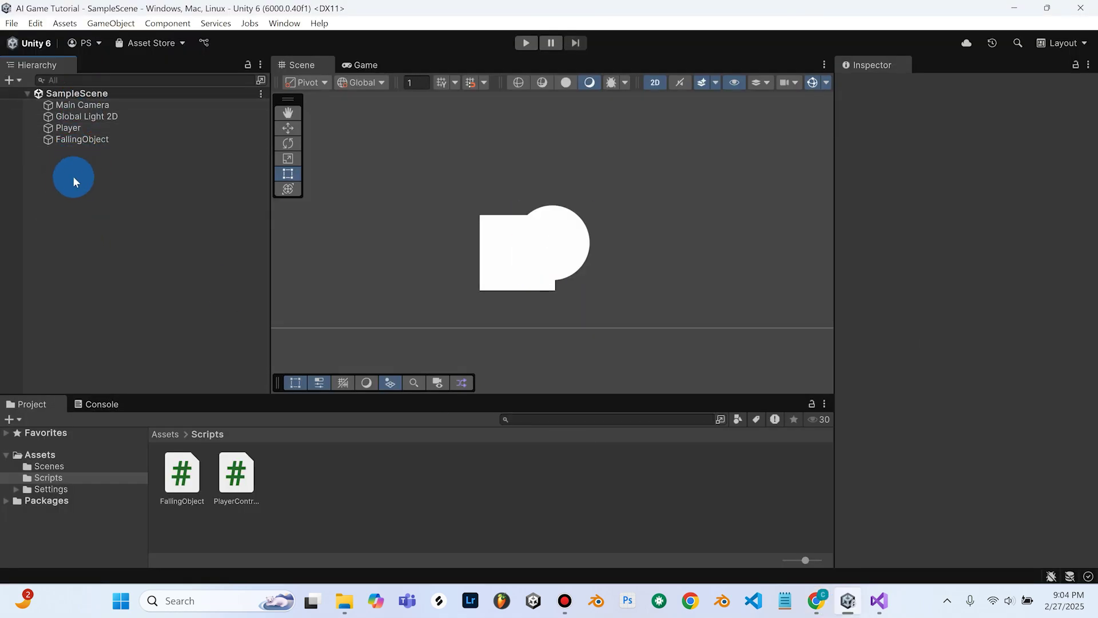
right_click(73, 176)
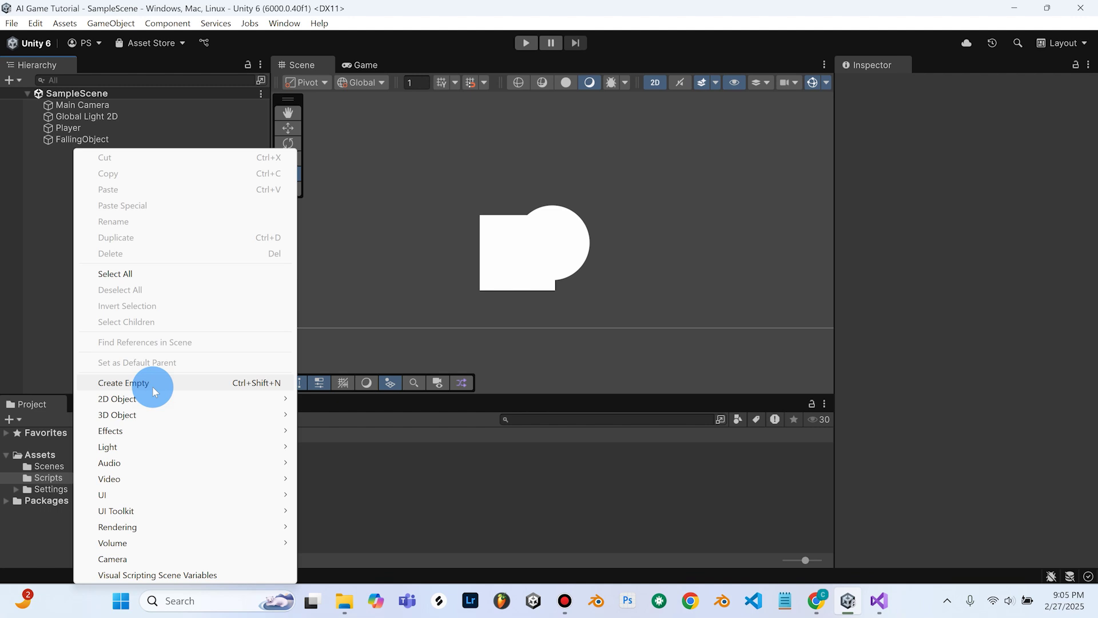
click(153, 387)
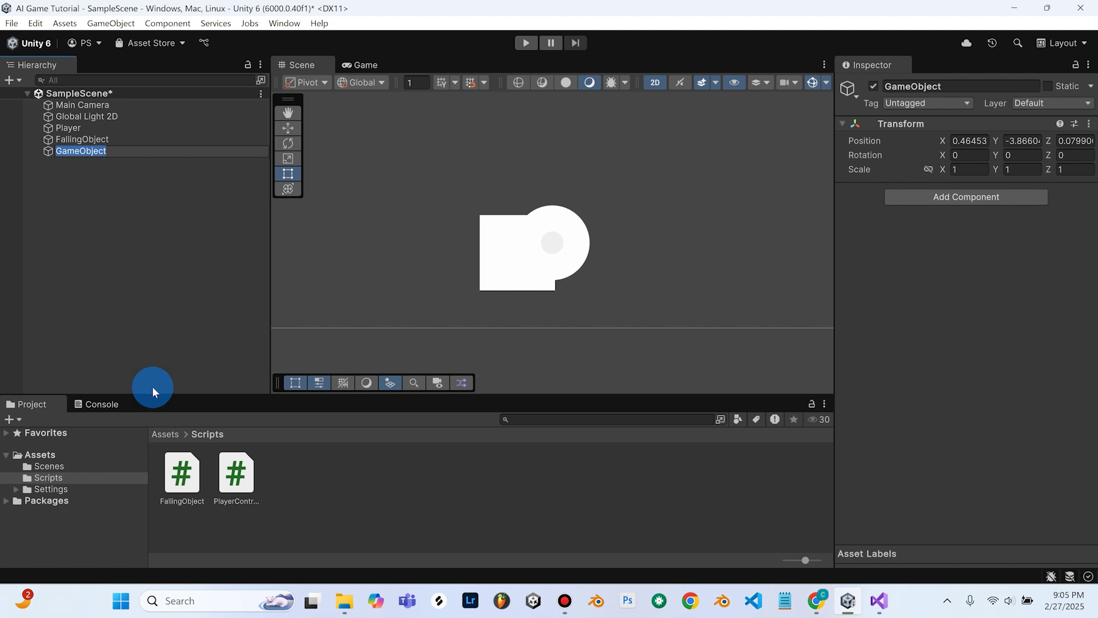
text(Spawner)
key(Return)
click(156, 358)
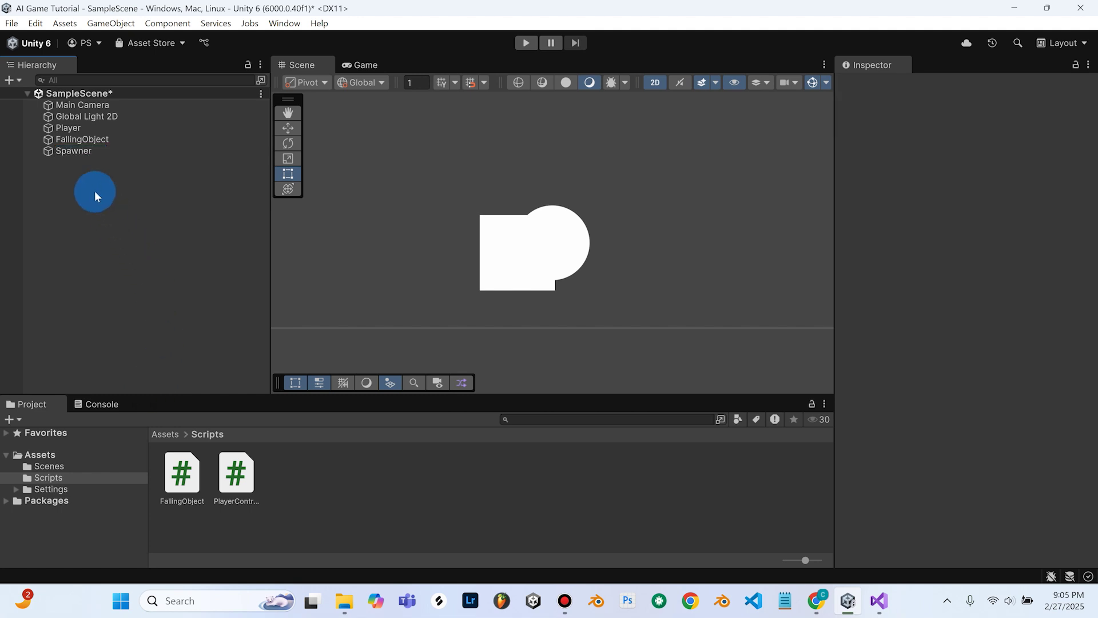
click(75, 152)
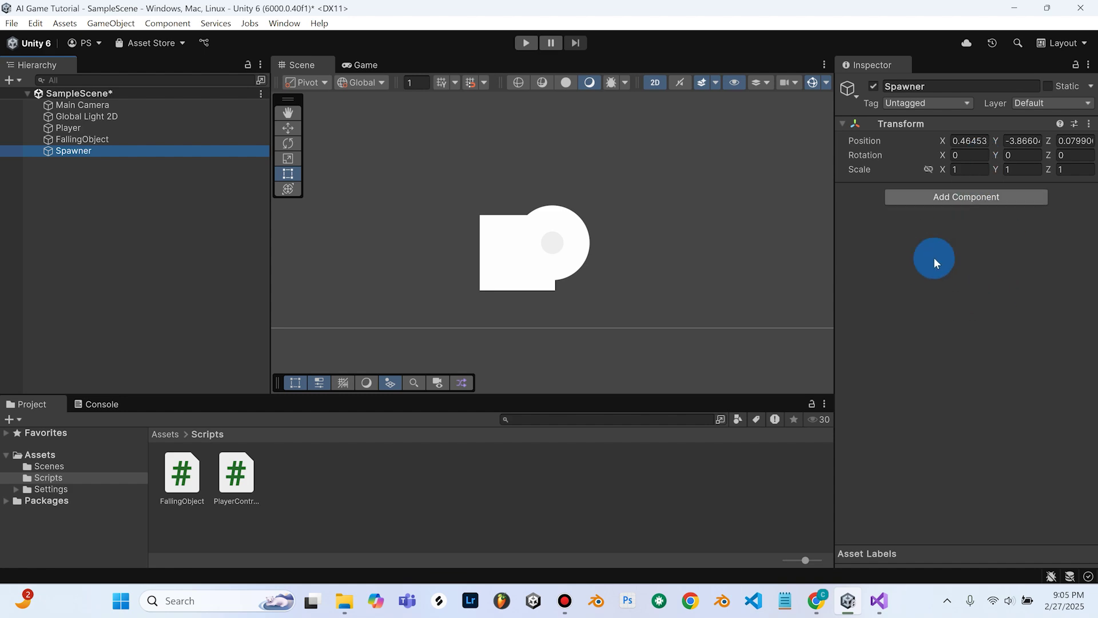
Copy the Step 4 Spawner.cs code block from ChatGPT, then return to Unity.
click(816, 601)
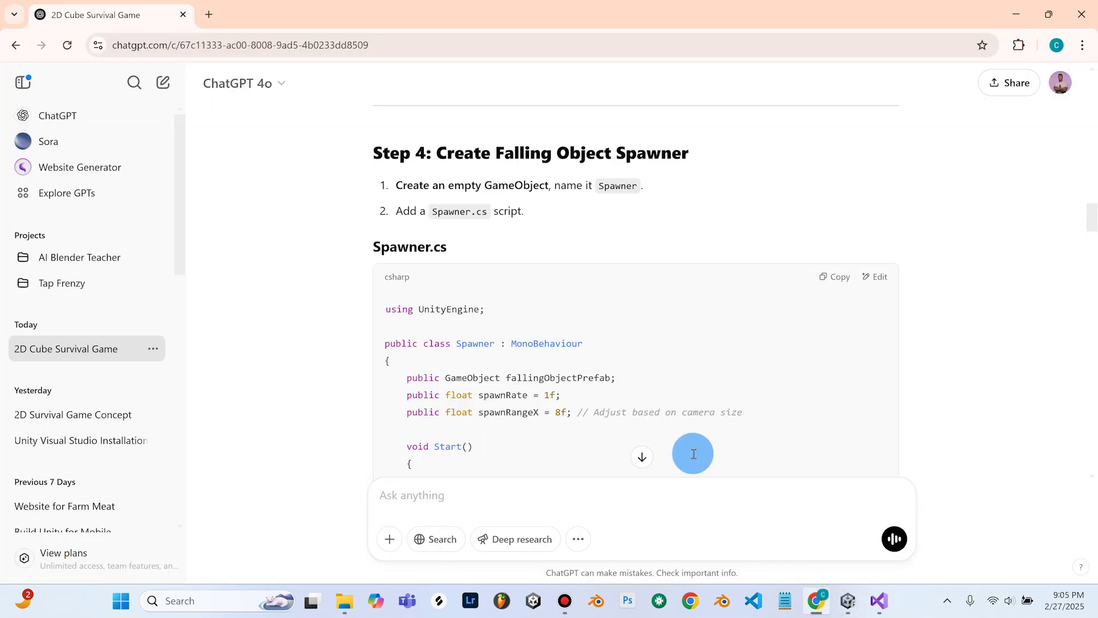
scroll(629, 314, down, 3)
scroll(501, 246, up, 1)
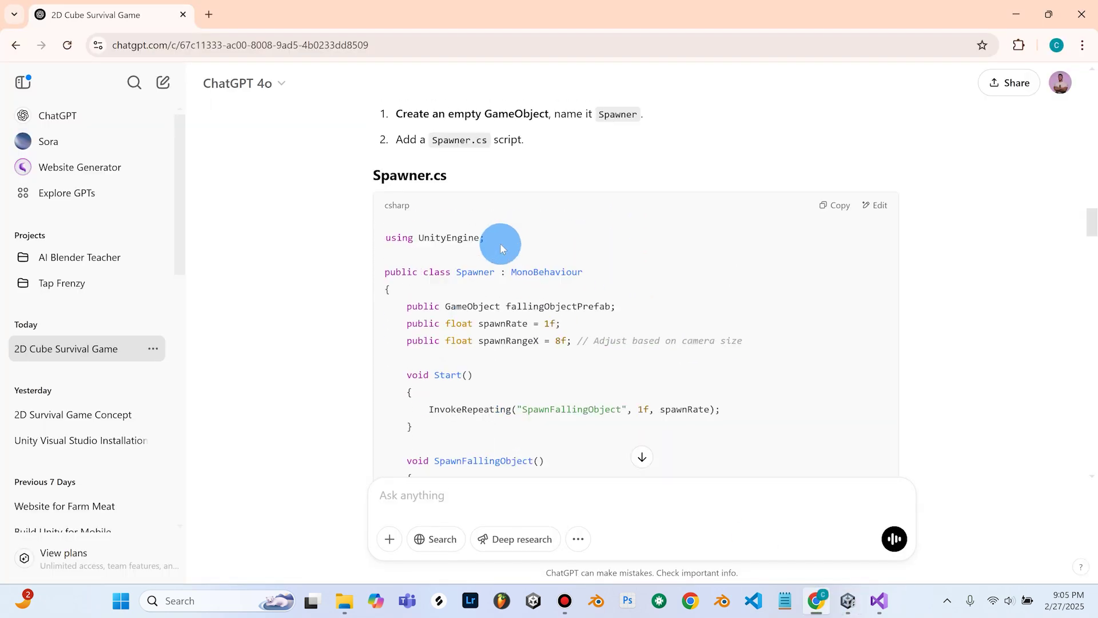
scroll(499, 246, down, 1)
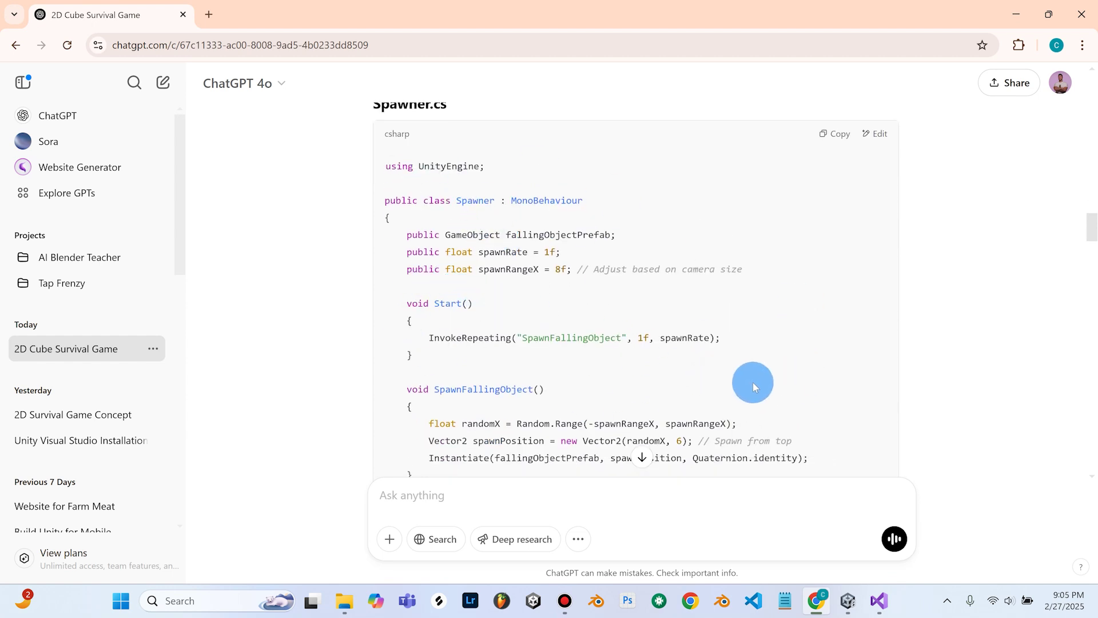
scroll(752, 382, down, 2)
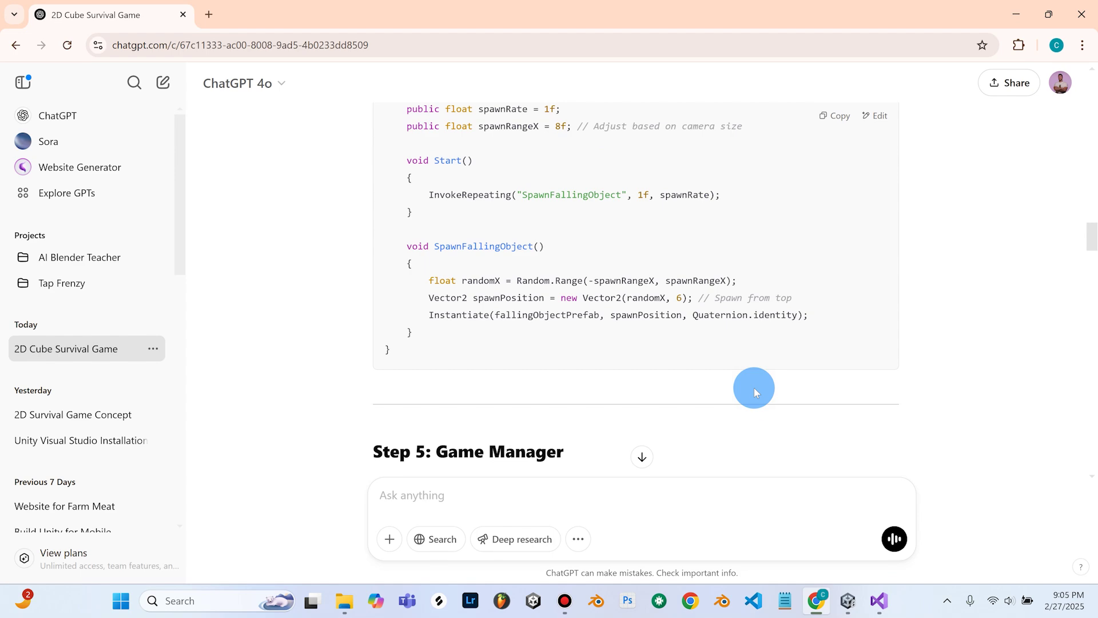
scroll(753, 387, up, 3)
click(843, 209)
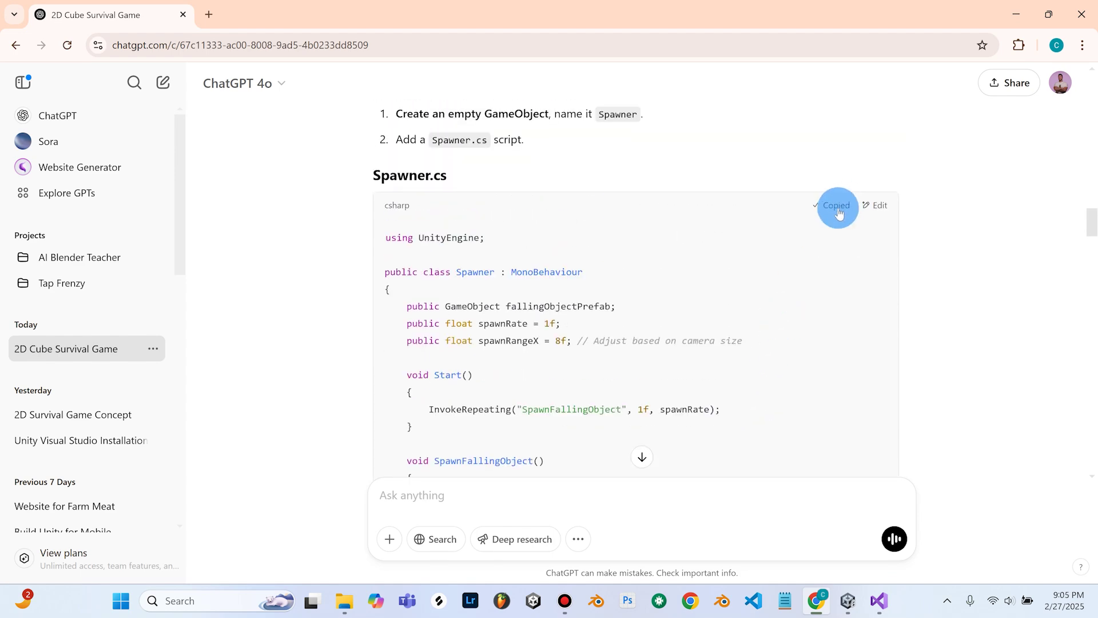
click(850, 602)
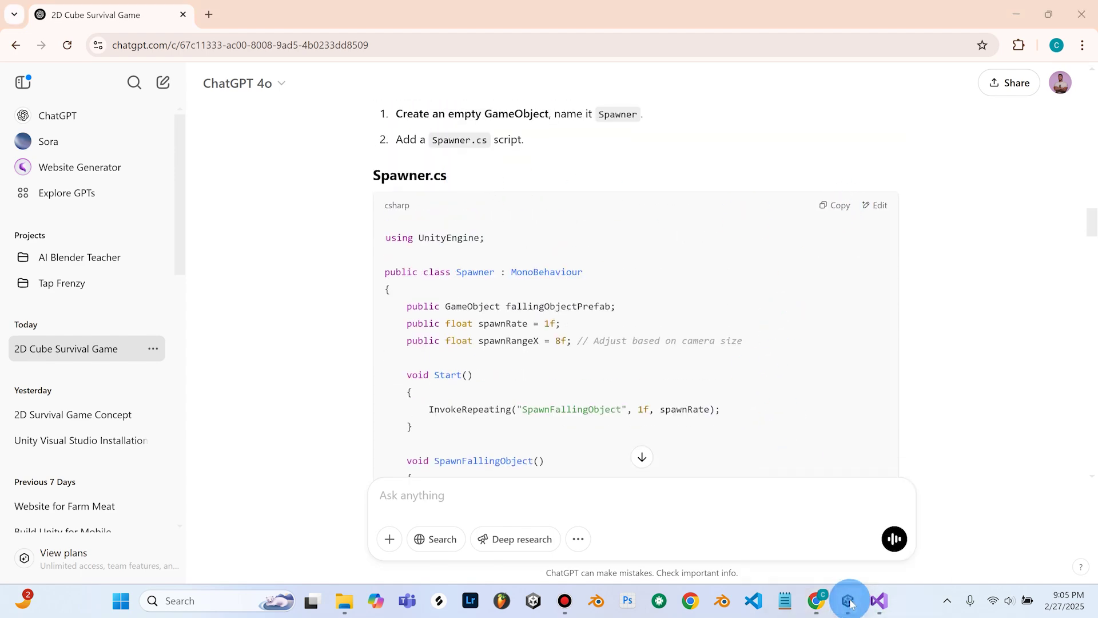
Create an empty C# script named Spawner in Assets/Scripts and open it in Visual Studio.
right_click(315, 483)
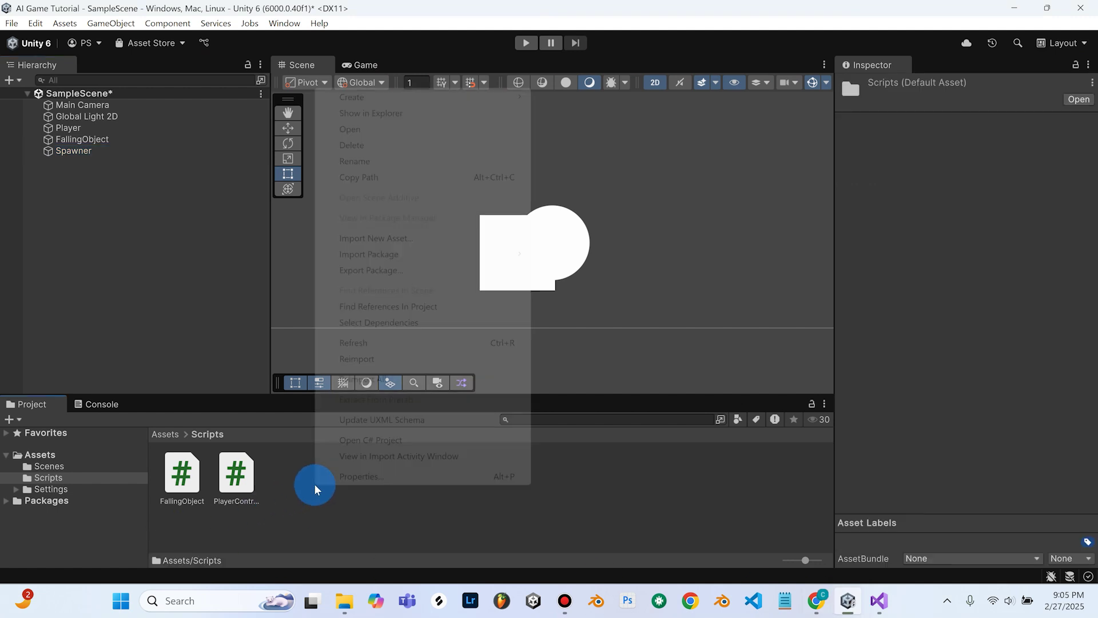
mouse_move(359, 100)
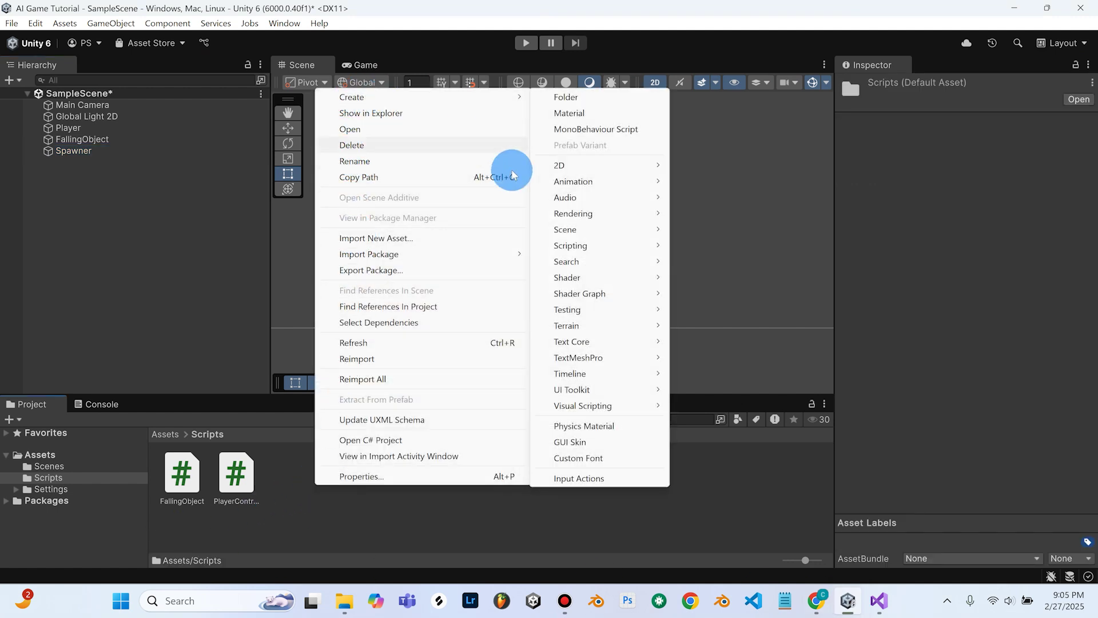
mouse_move(572, 246)
click(703, 278)
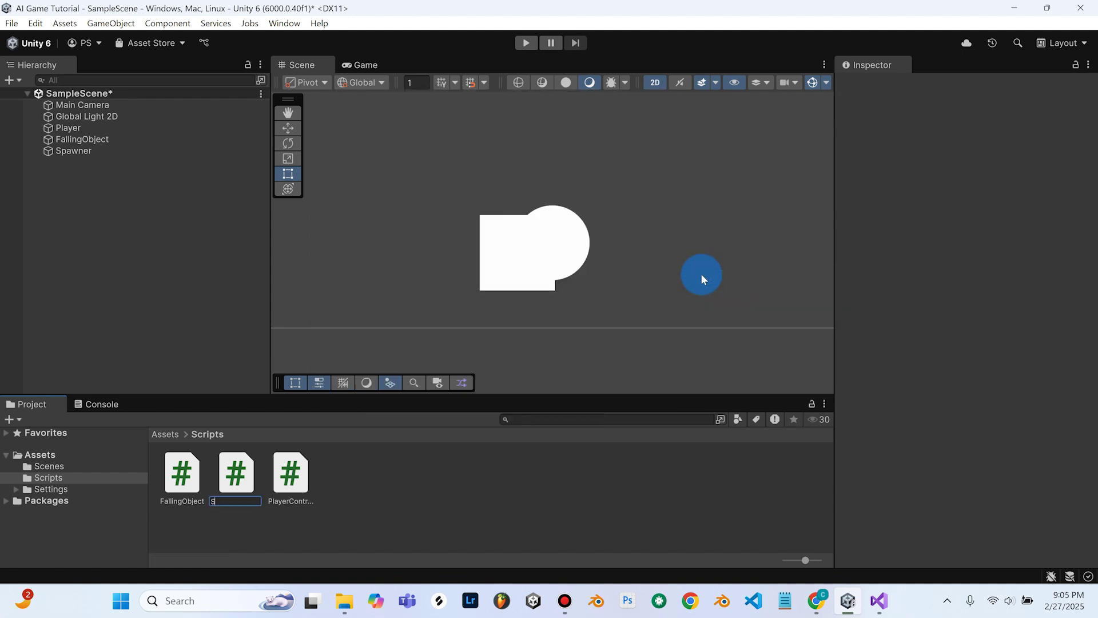
text(Spawner)
key(Return)
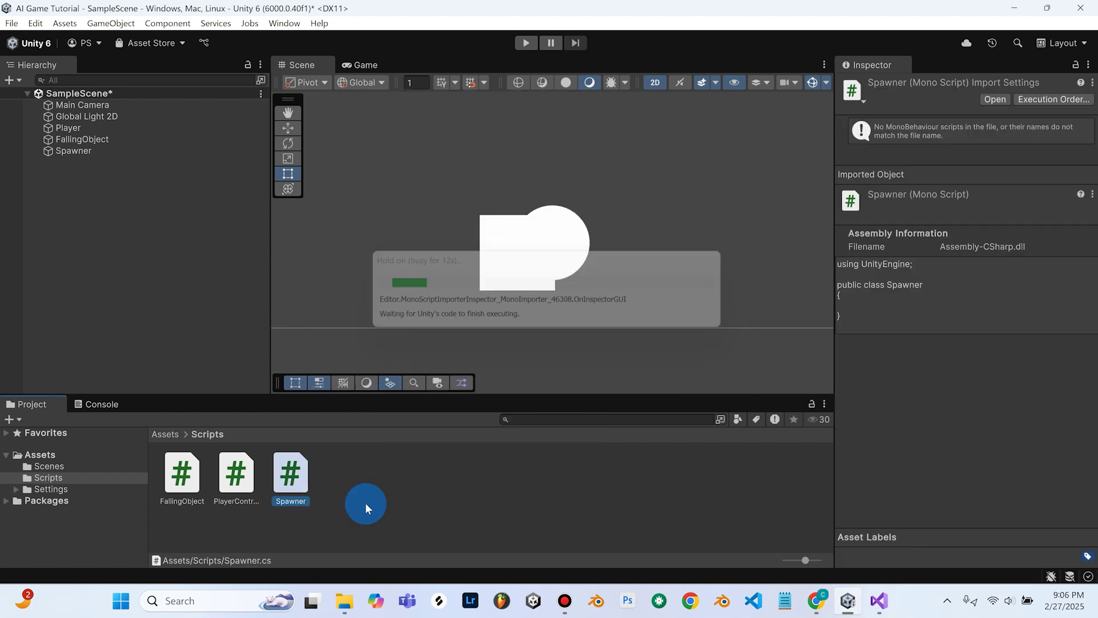
double_click(290, 476)
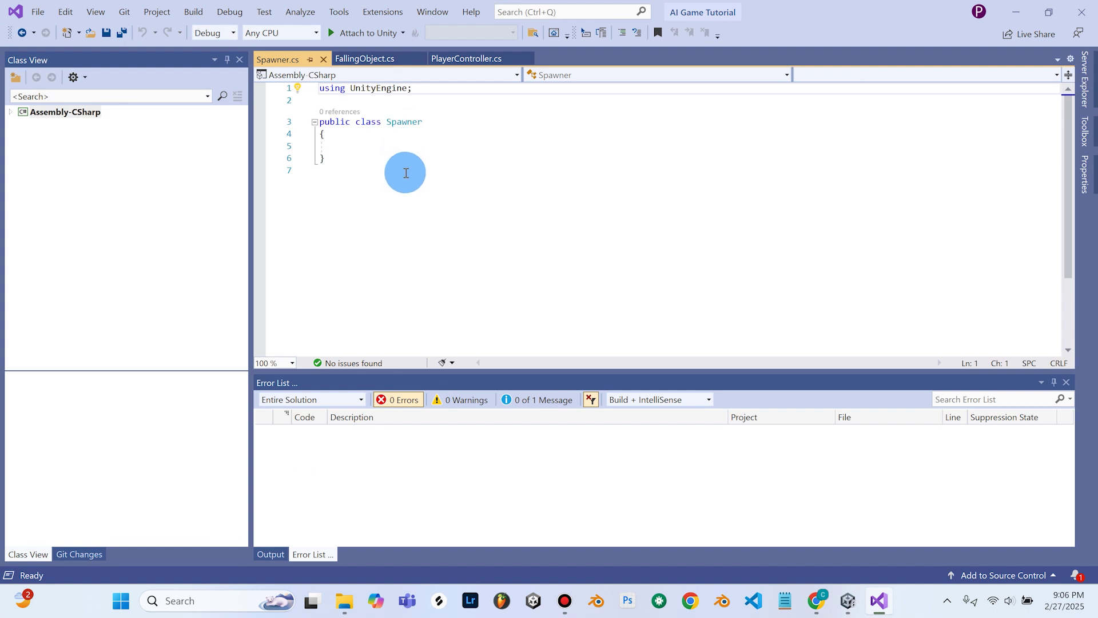
Replace the placeholder Spawner class with the copied spawning code.
drag(321, 88, 432, 162)
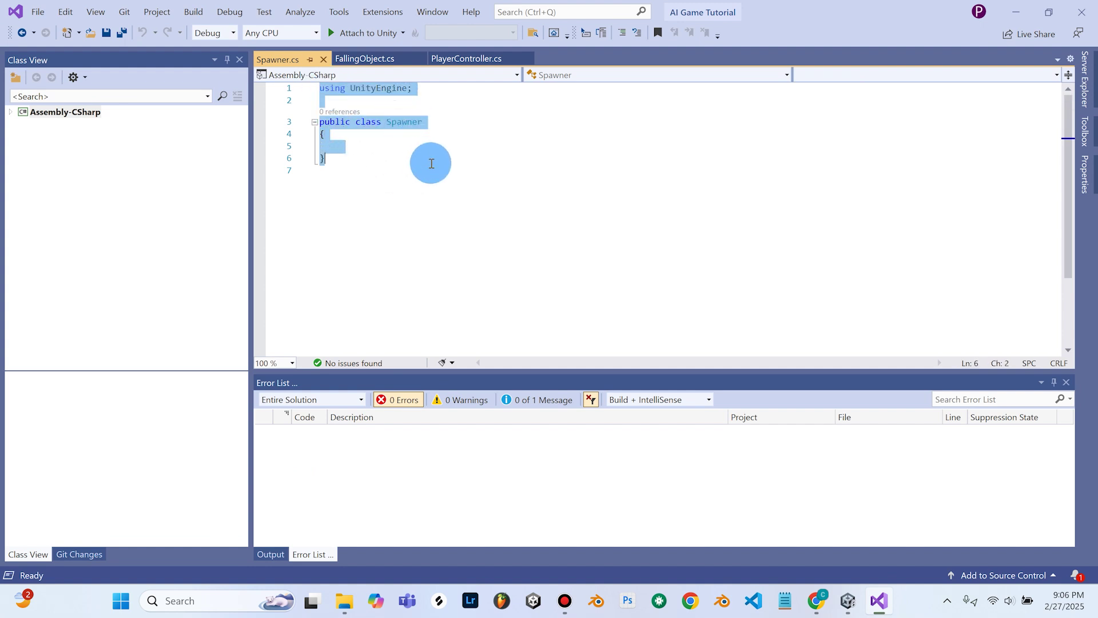
right_click(363, 110)
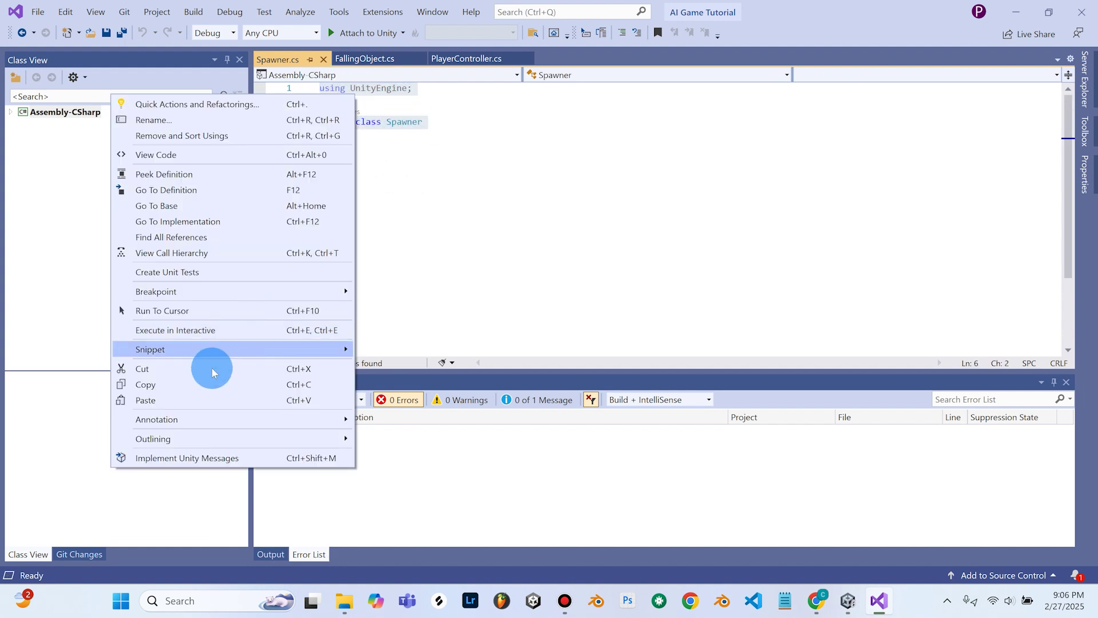
click(182, 398)
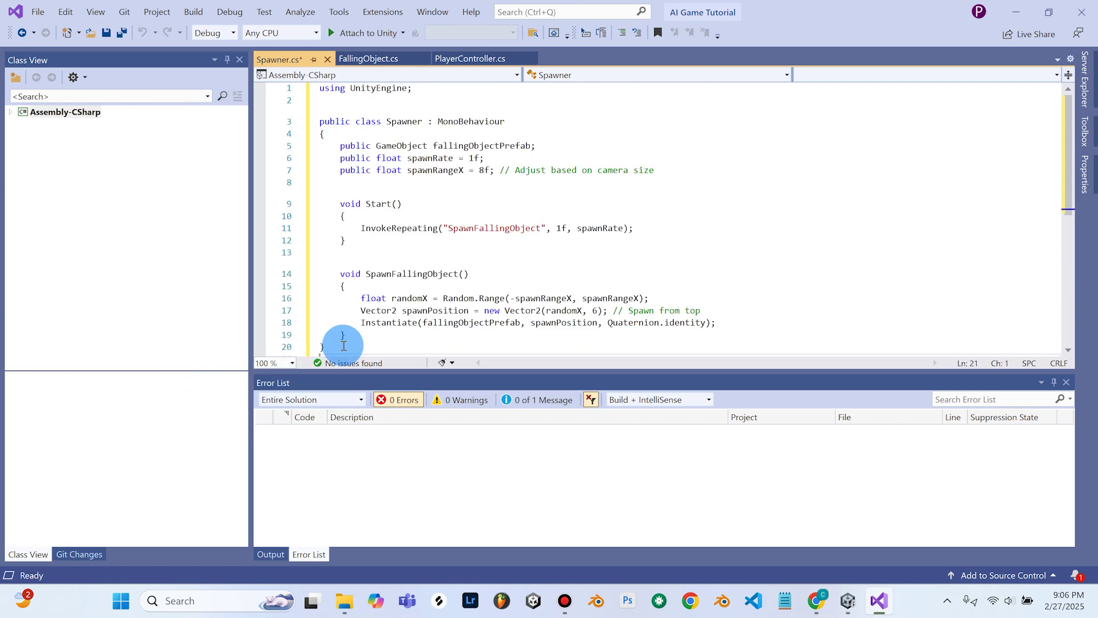
Save Spawner.cs and bring the ChatGPT guide back to the front.
click(38, 12)
click(67, 193)
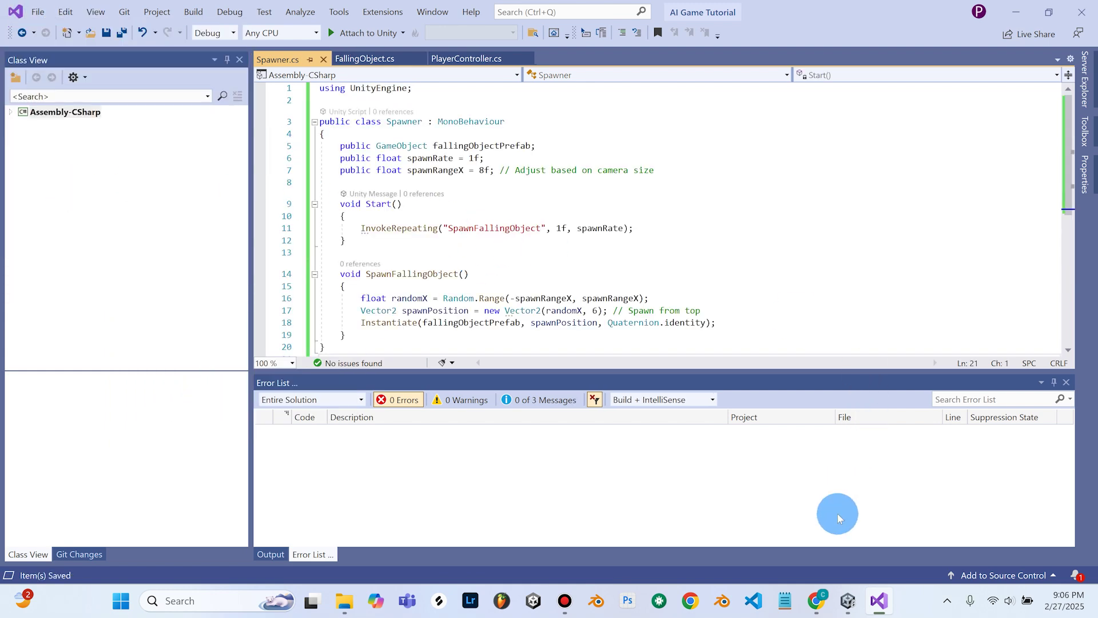
click(846, 604)
click(816, 599)
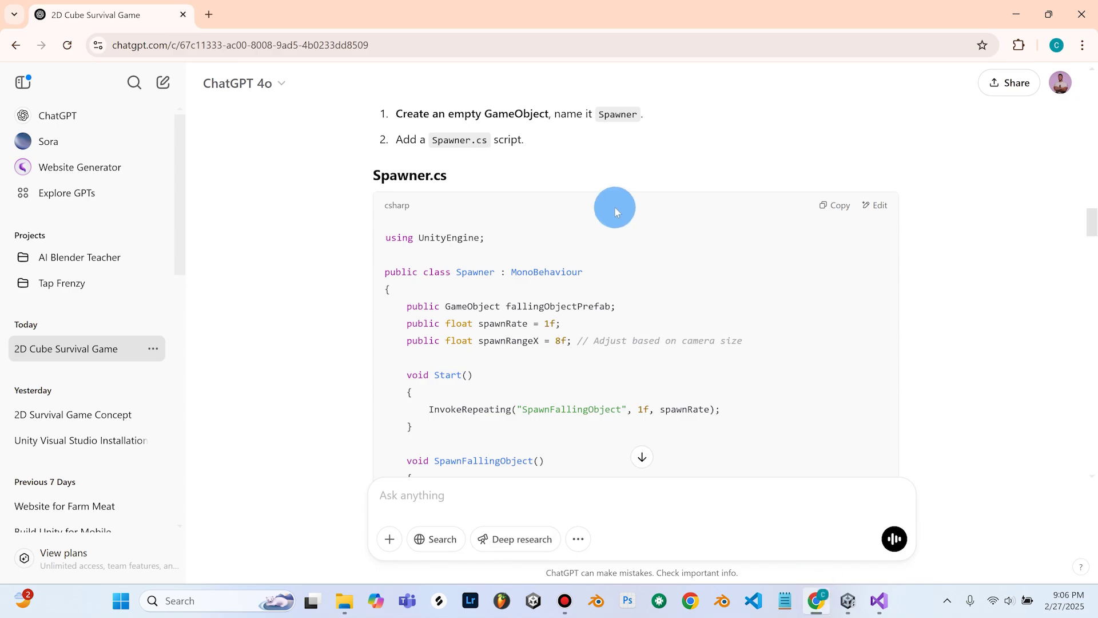
scroll(495, 281, down, 4)
scroll(496, 281, down, 1)
scroll(510, 301, up, 20)
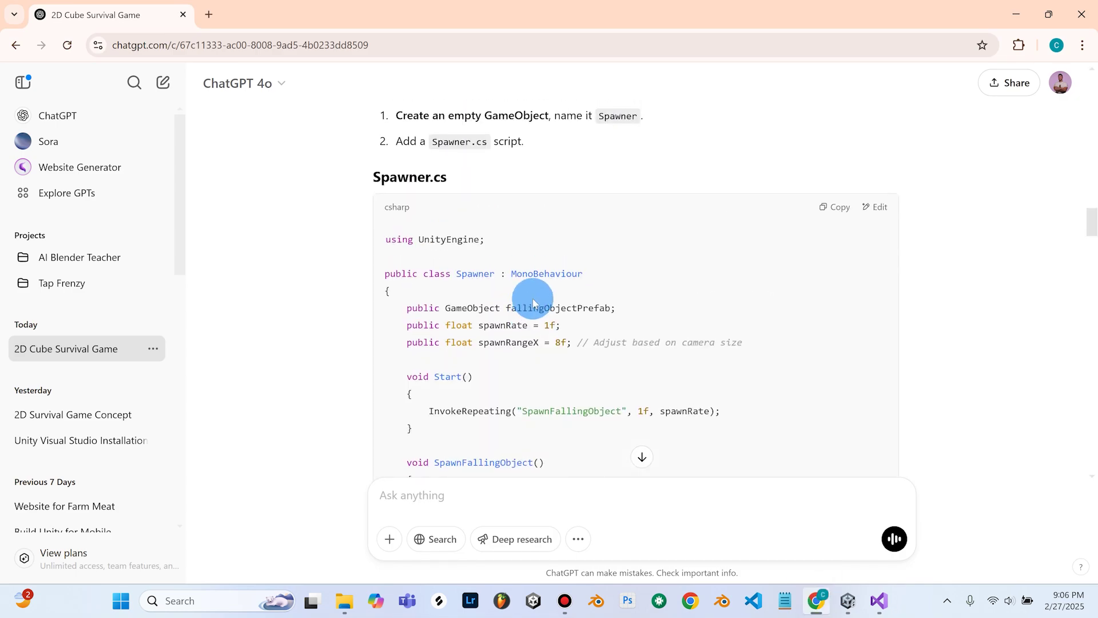
scroll(553, 296, up, 5)
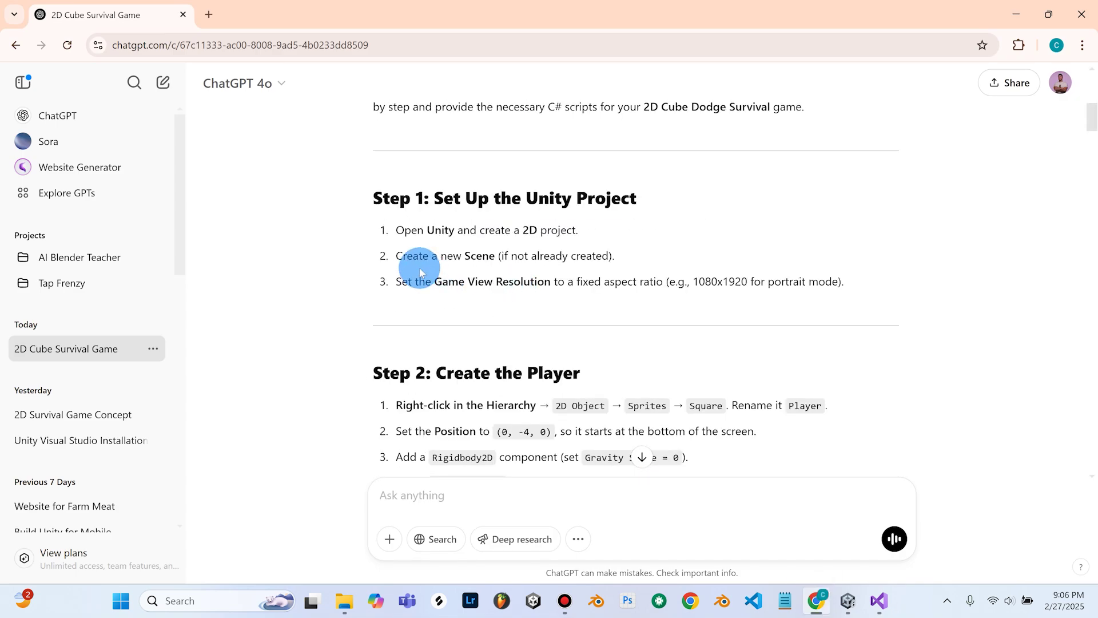
scroll(422, 275, down, 7)
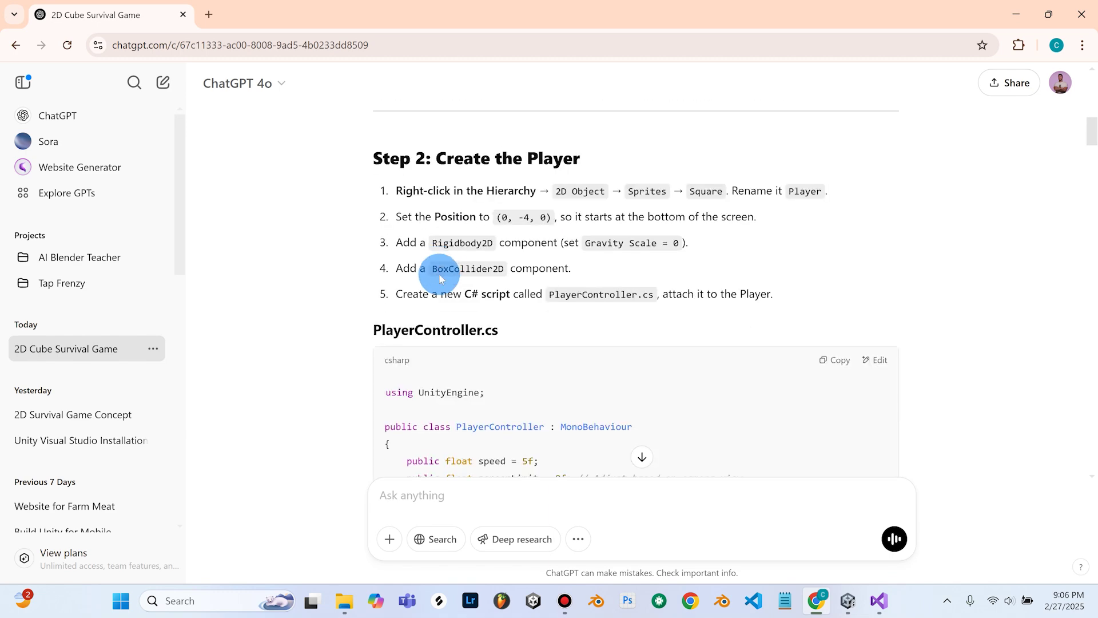
scroll(459, 246, down, 8)
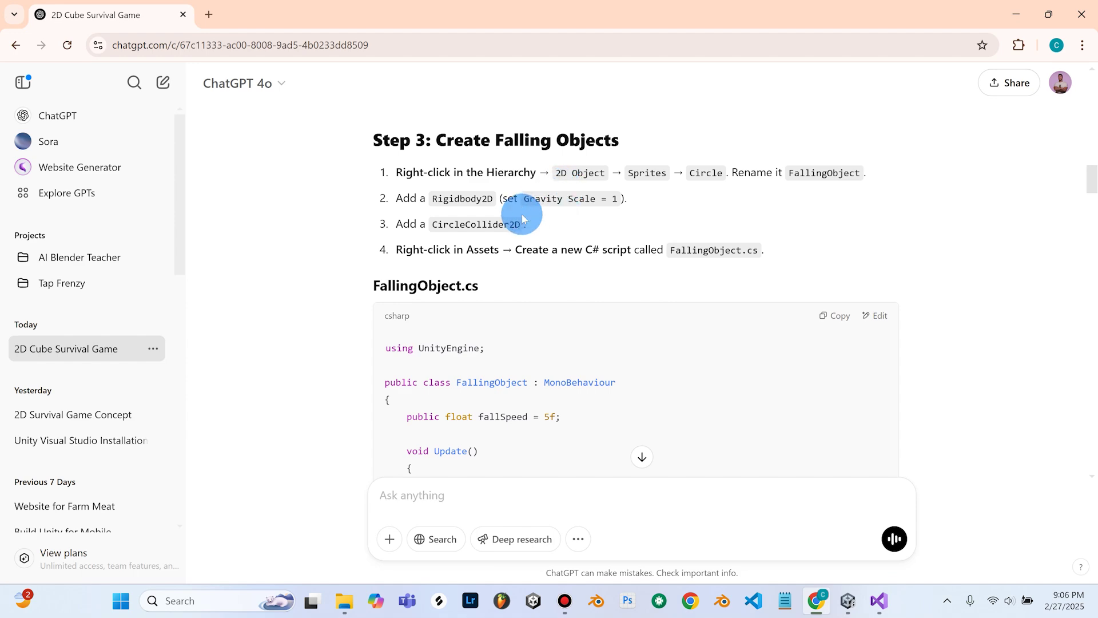
scroll(503, 229, down, 3)
scroll(500, 216, up, 3)
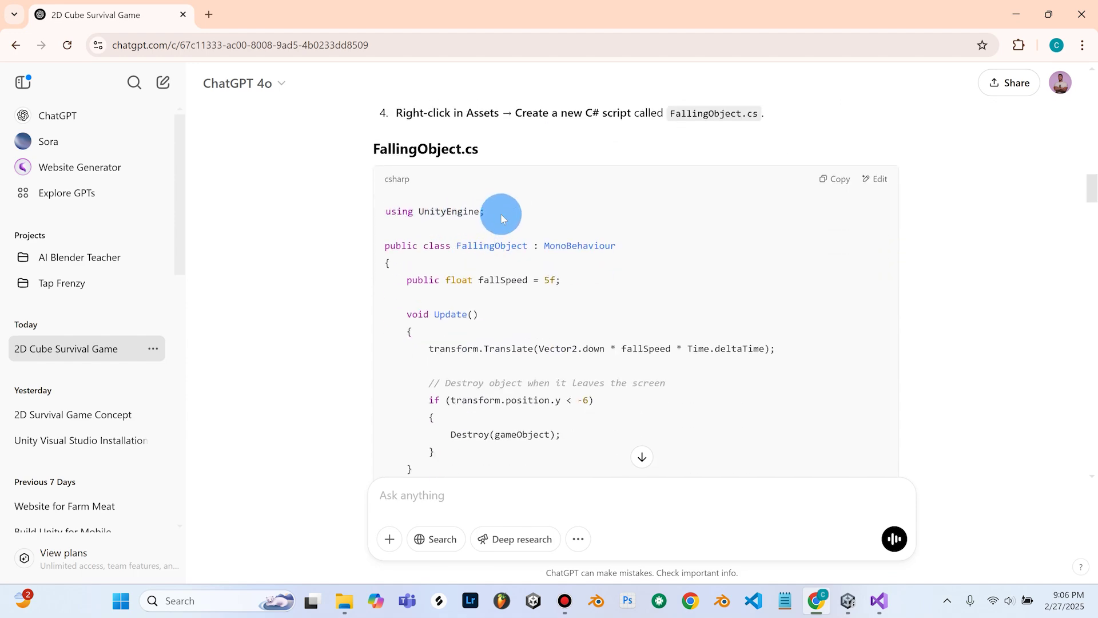
scroll(502, 237, down, 10)
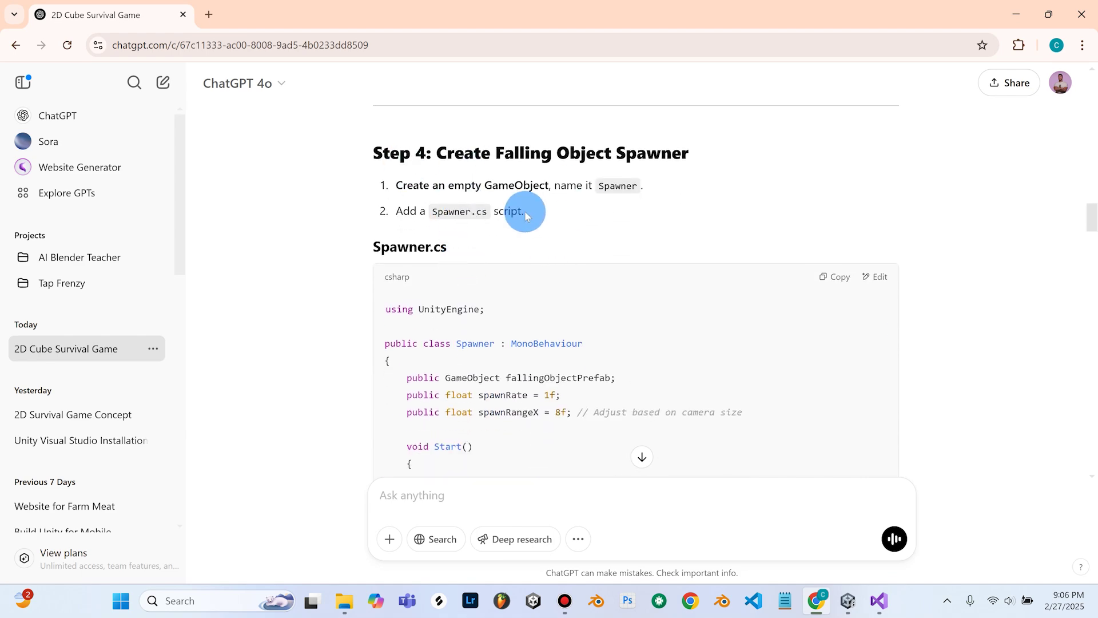
scroll(497, 228, down, 10)
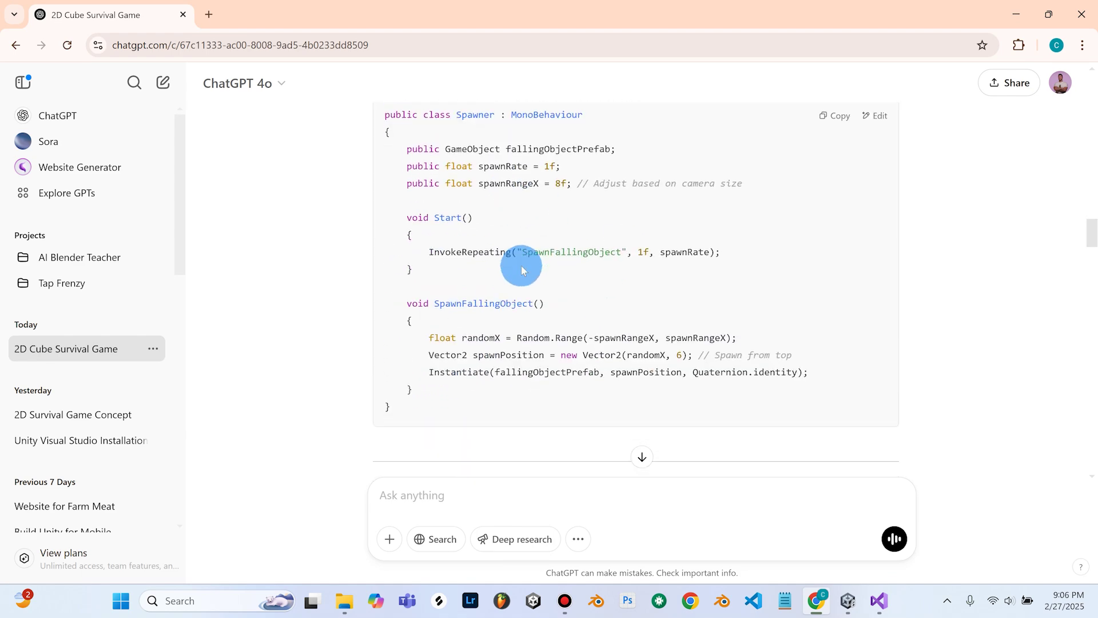